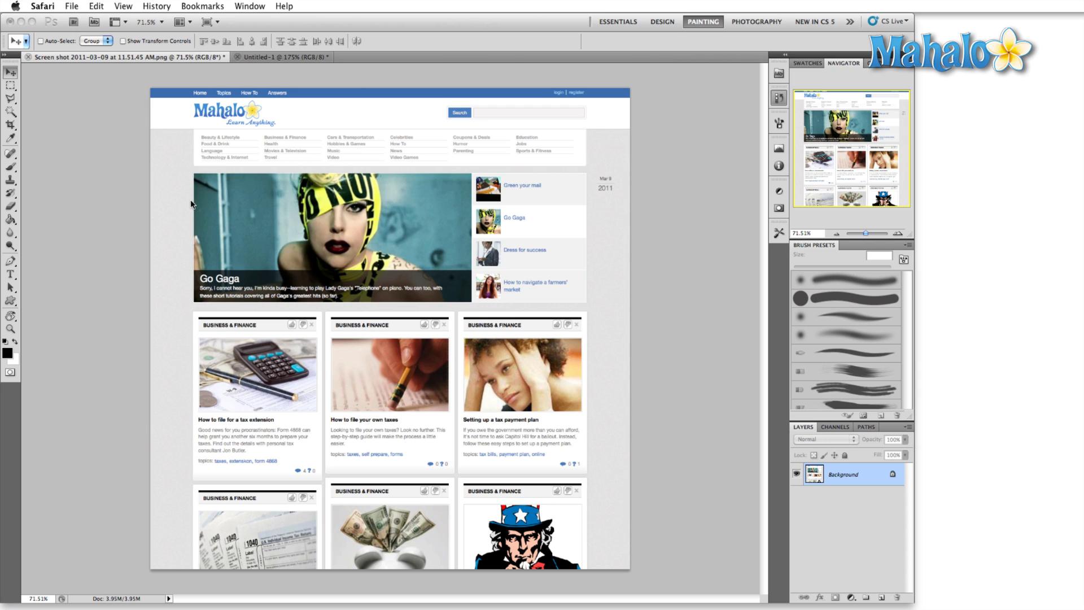
Convert the Mahalo screenshot to Grayscale mode, discarding its colour information.
click(78, 144)
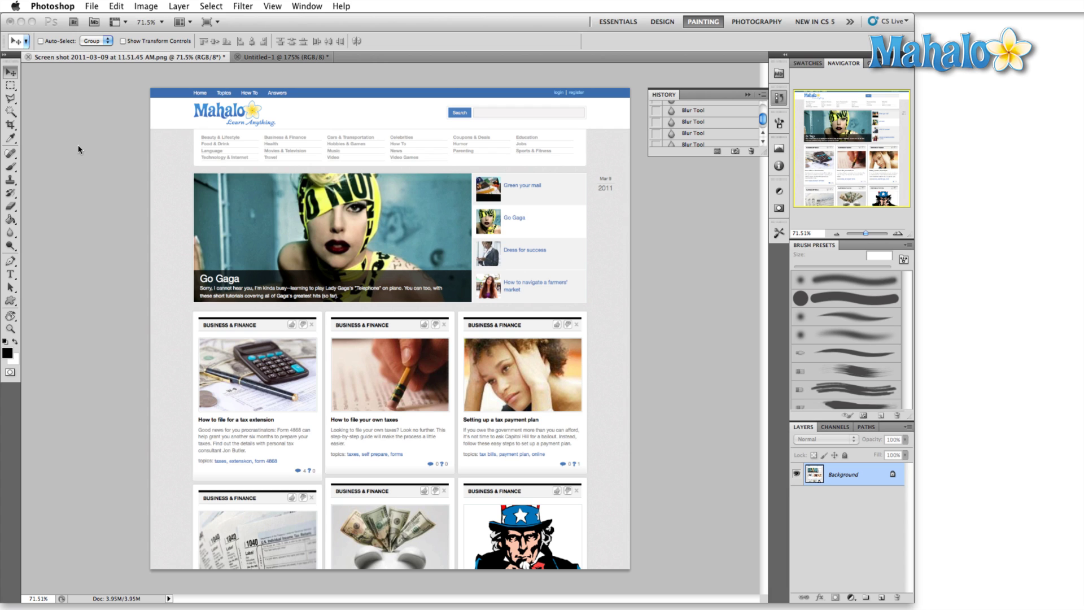
click(146, 7)
mouse_move(169, 20)
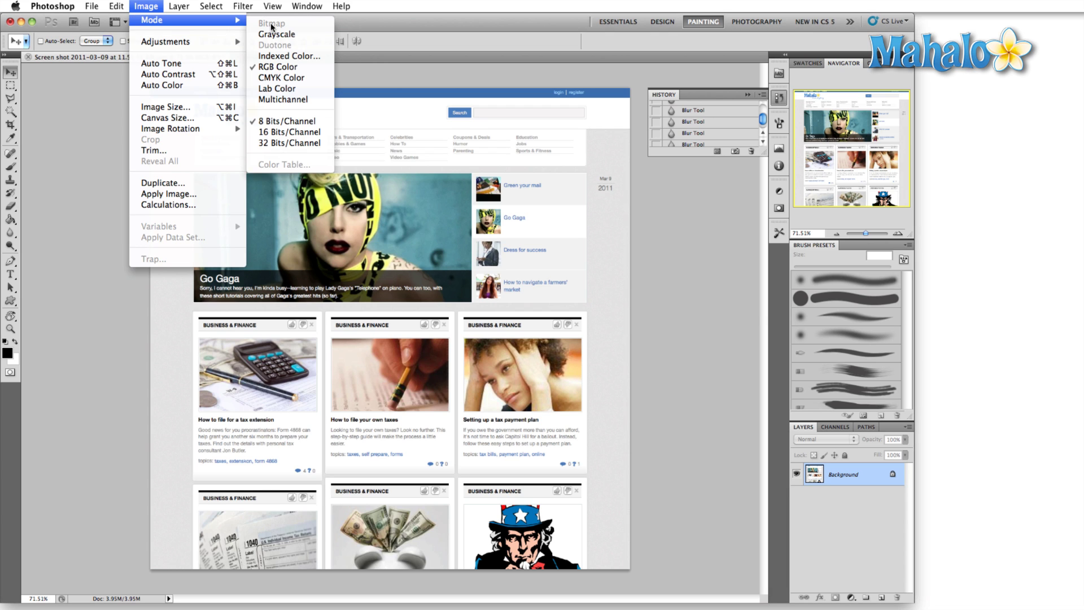
click(275, 33)
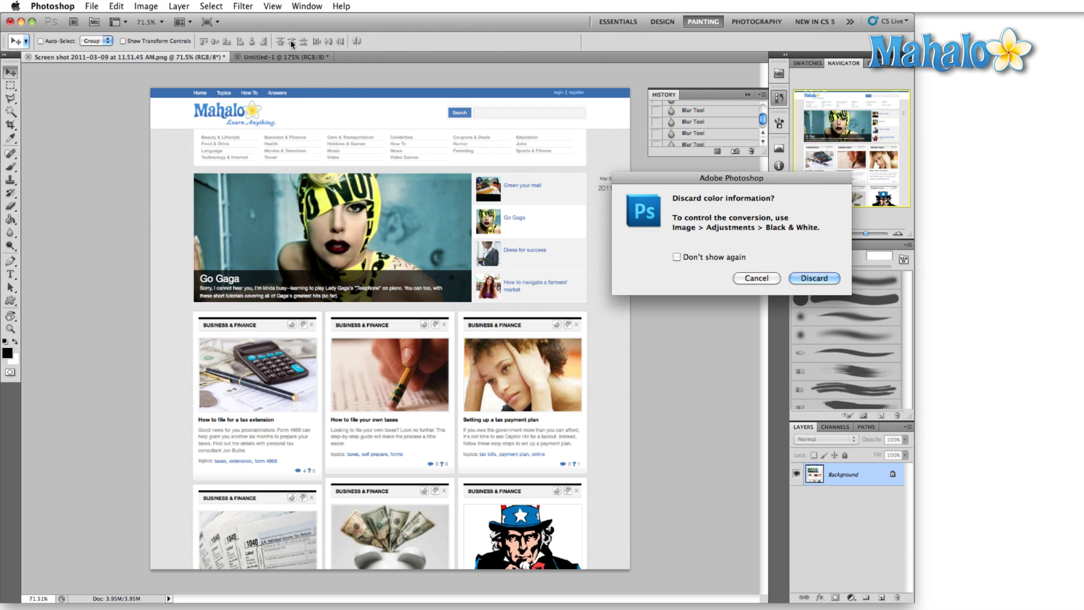
click(824, 279)
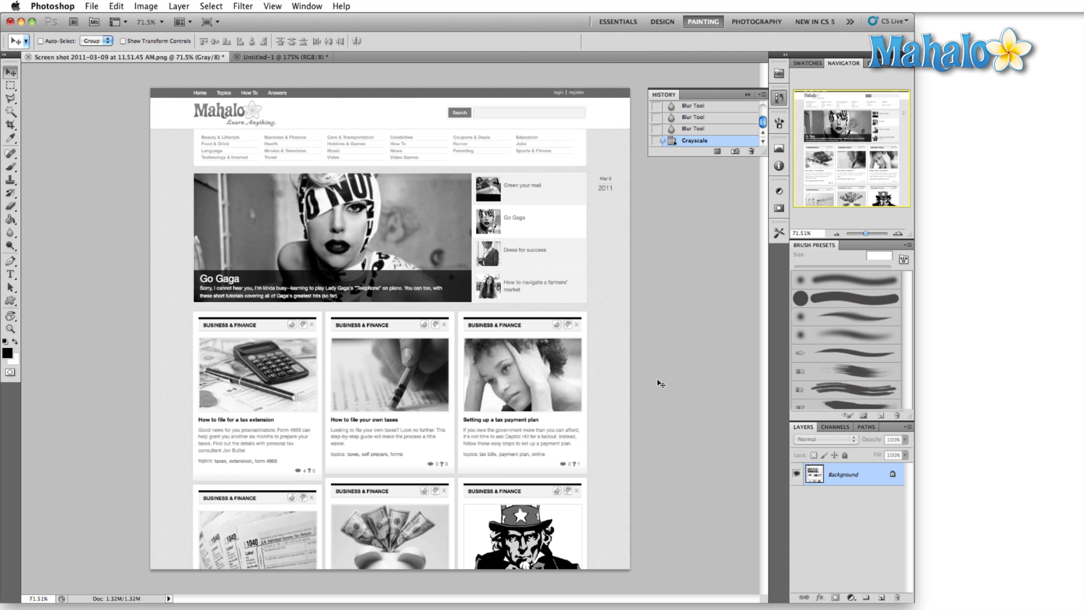
Undo the Grayscale conversion, preview the Red, Green and Blue channels, then return to RGB.
key(F12)
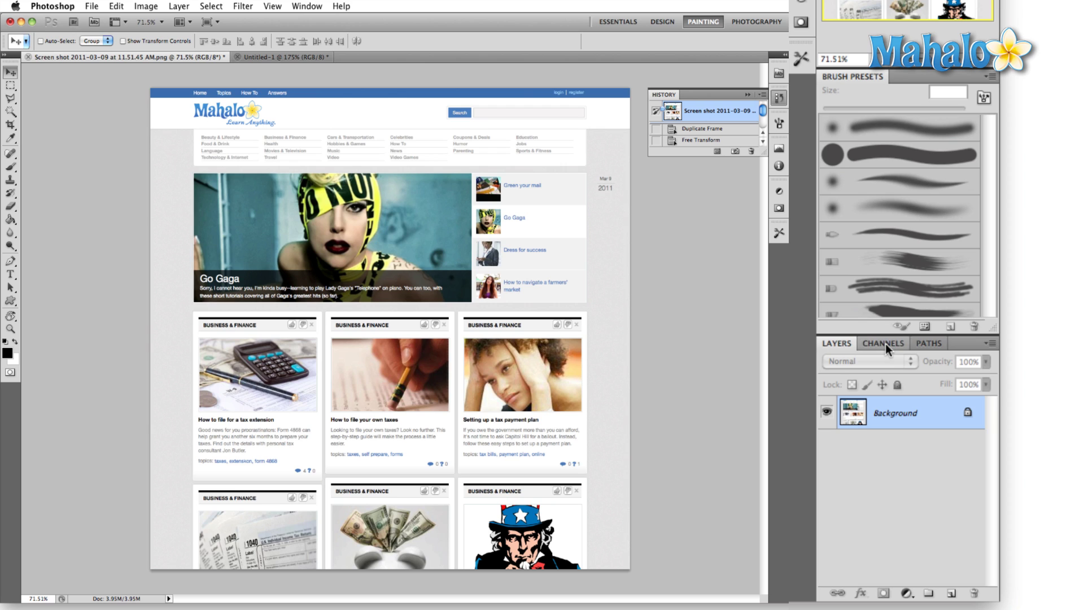
click(885, 343)
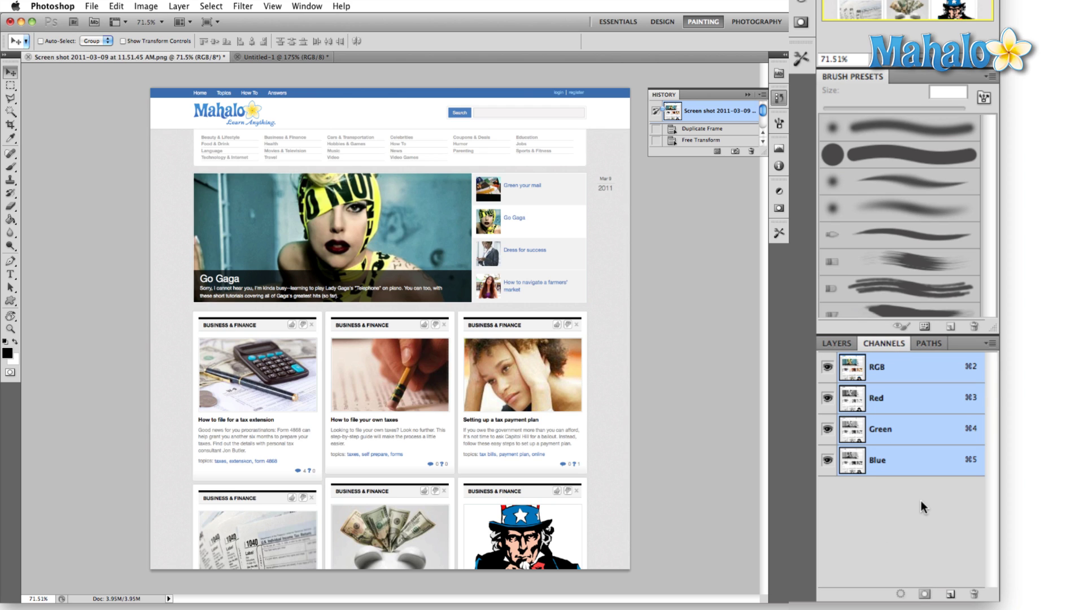
click(875, 398)
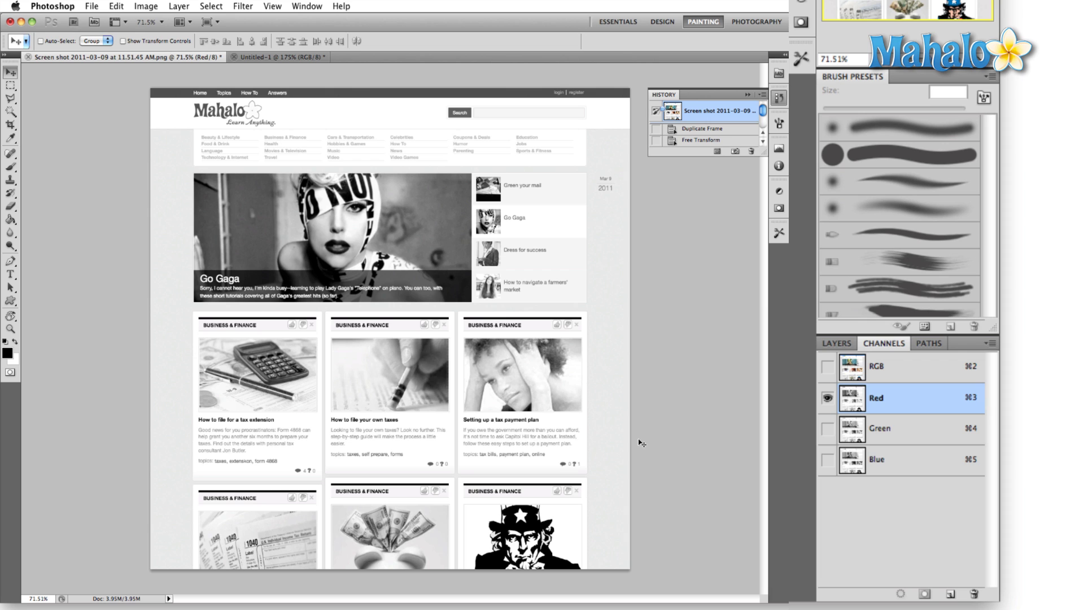
click(920, 440)
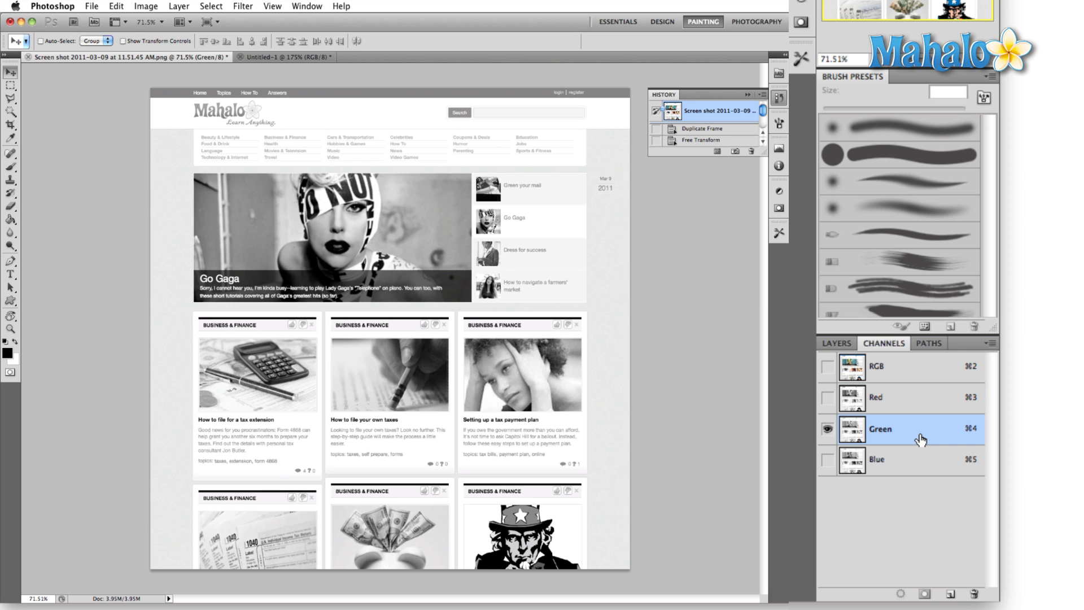
click(915, 465)
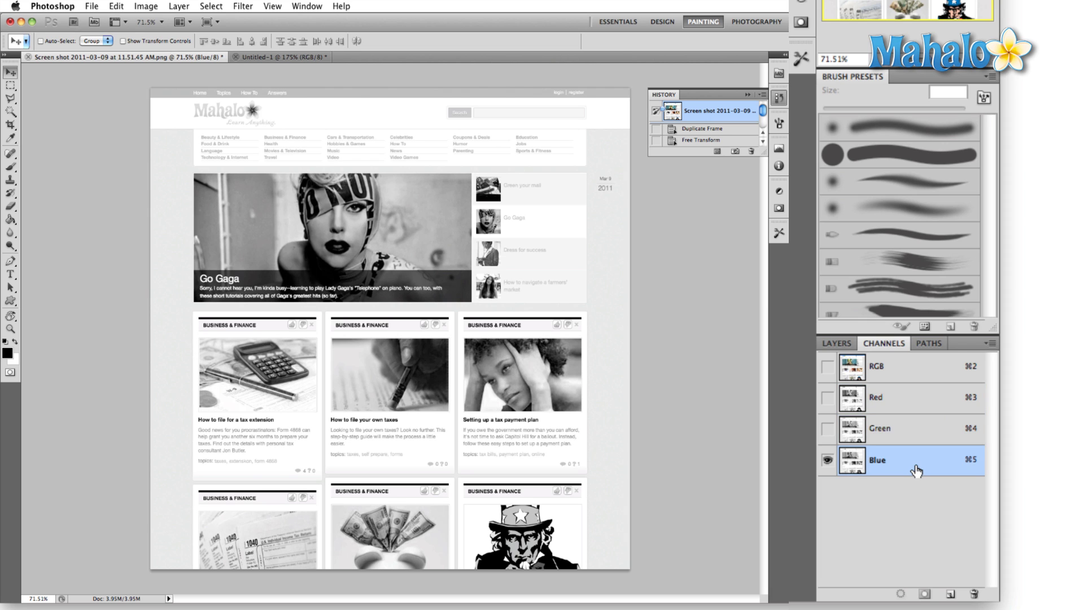
click(913, 435)
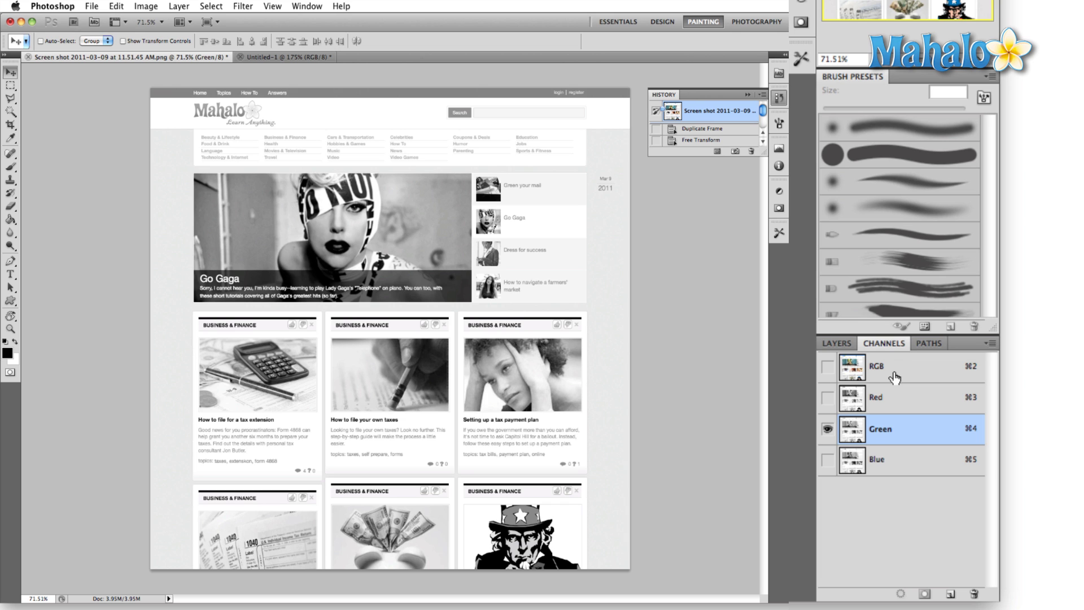
click(895, 377)
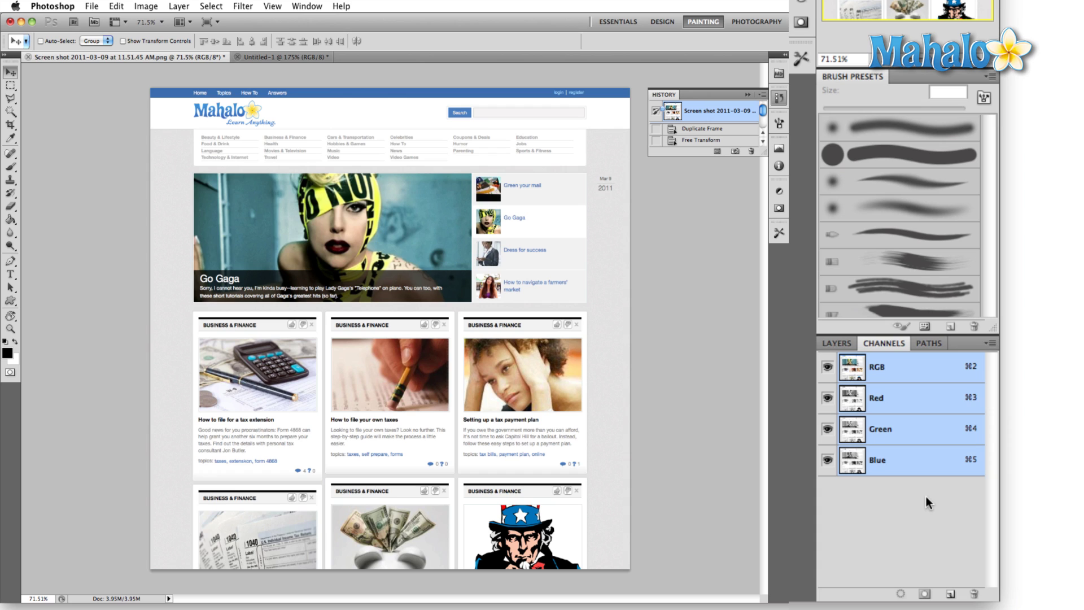
Change the Mahalo screenshot's mode to CMYK Color, accepting the conversion warning.
click(145, 6)
mouse_move(161, 47)
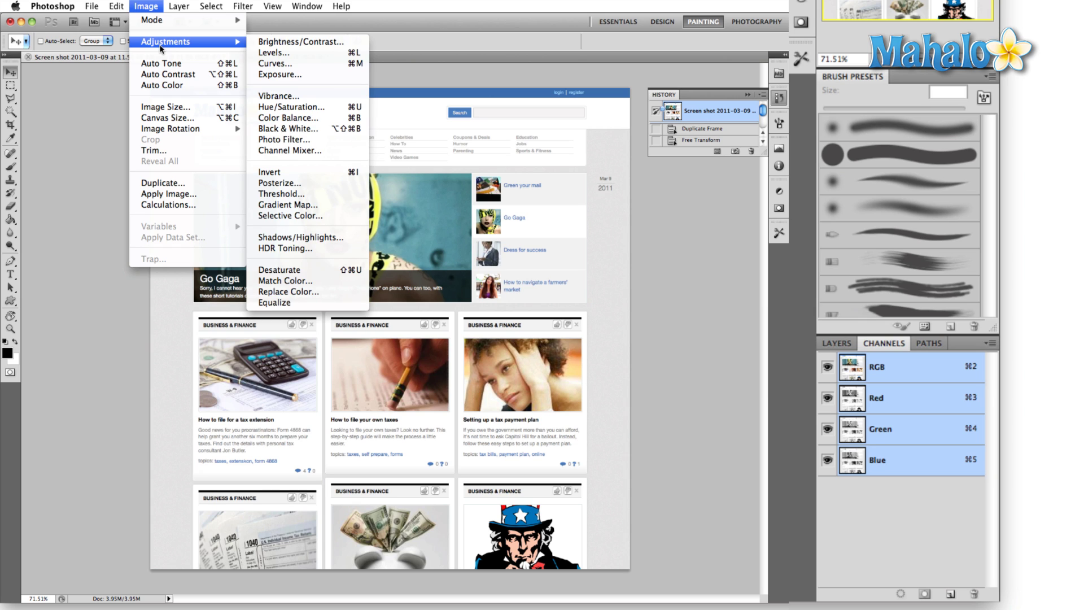
mouse_move(180, 21)
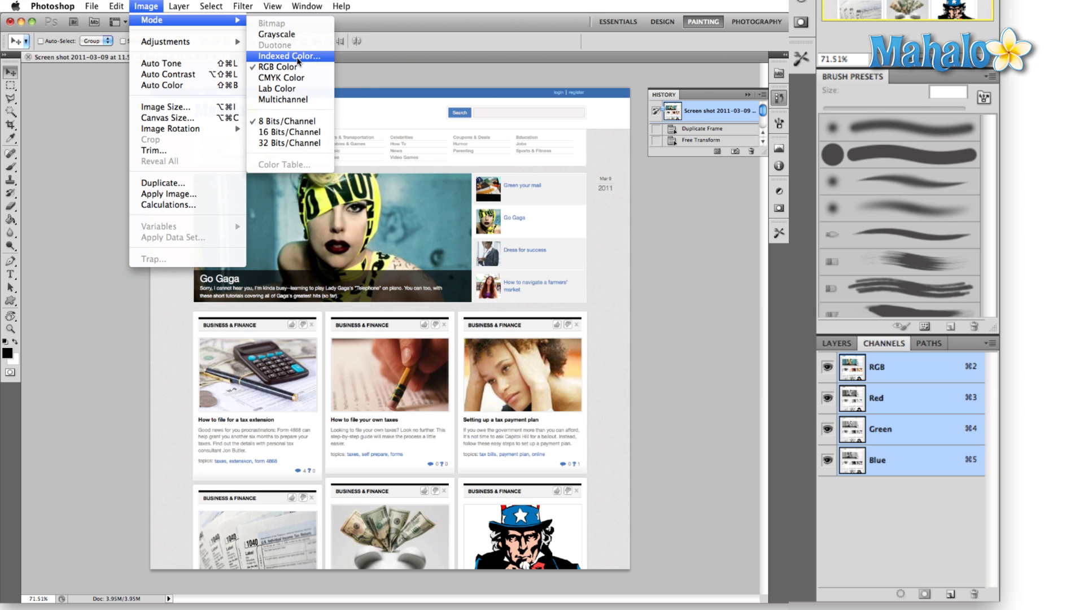
click(281, 77)
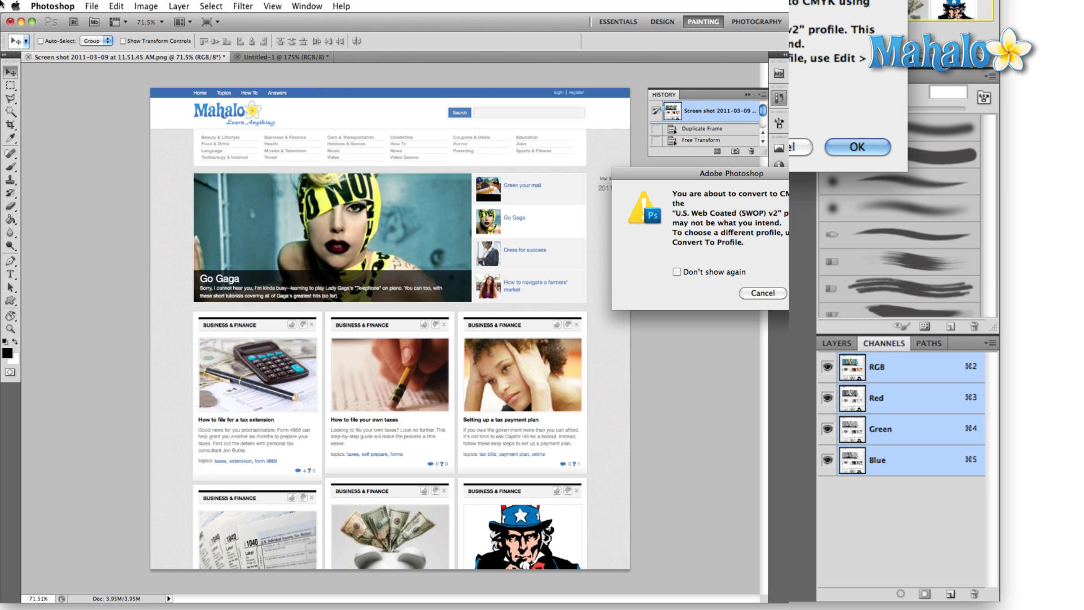
click(848, 142)
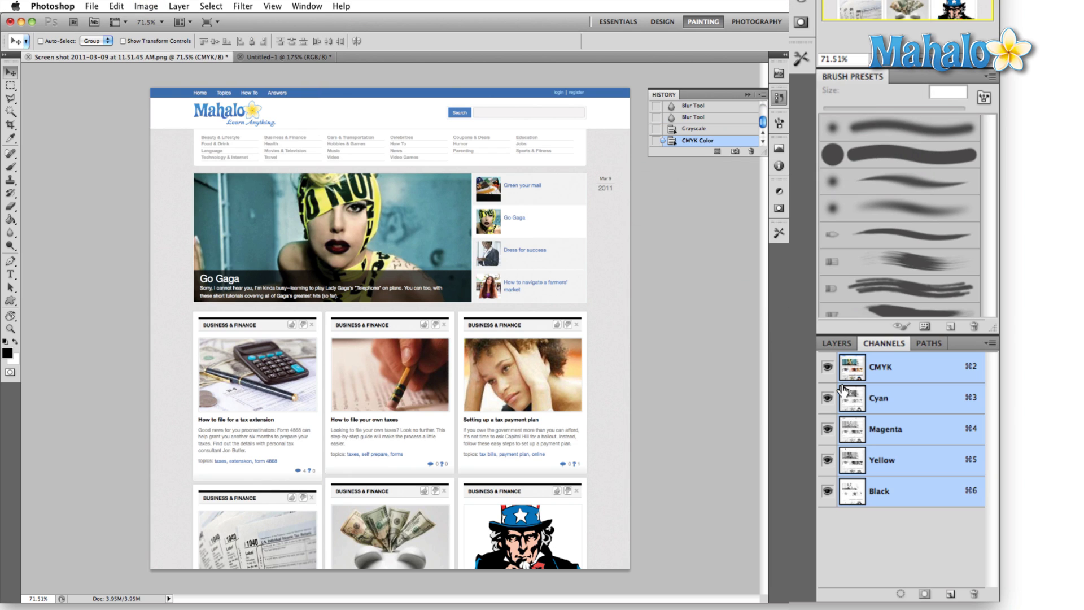
click(899, 491)
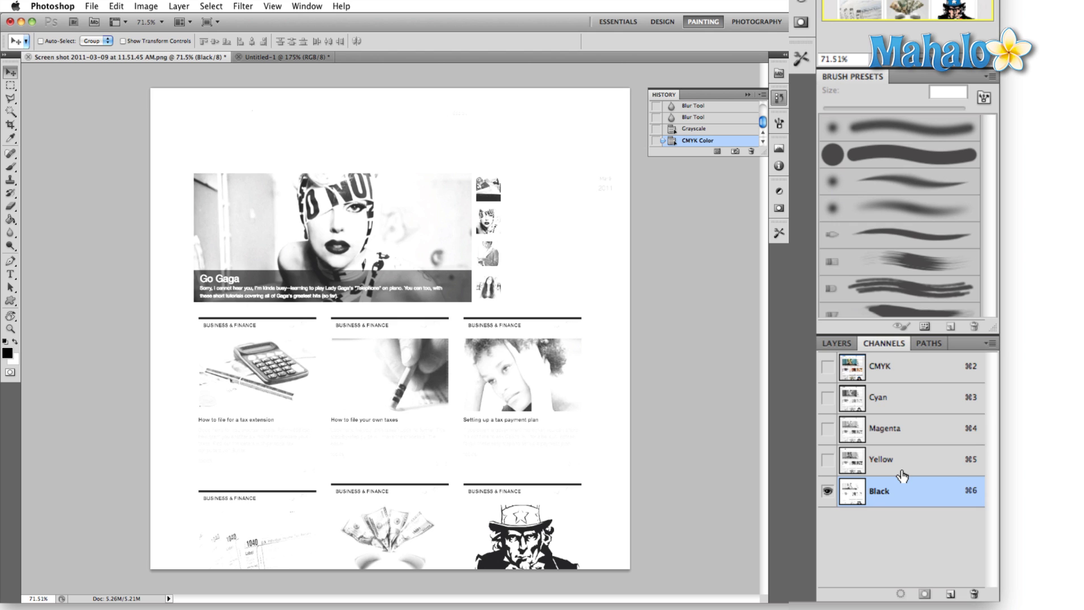
click(903, 460)
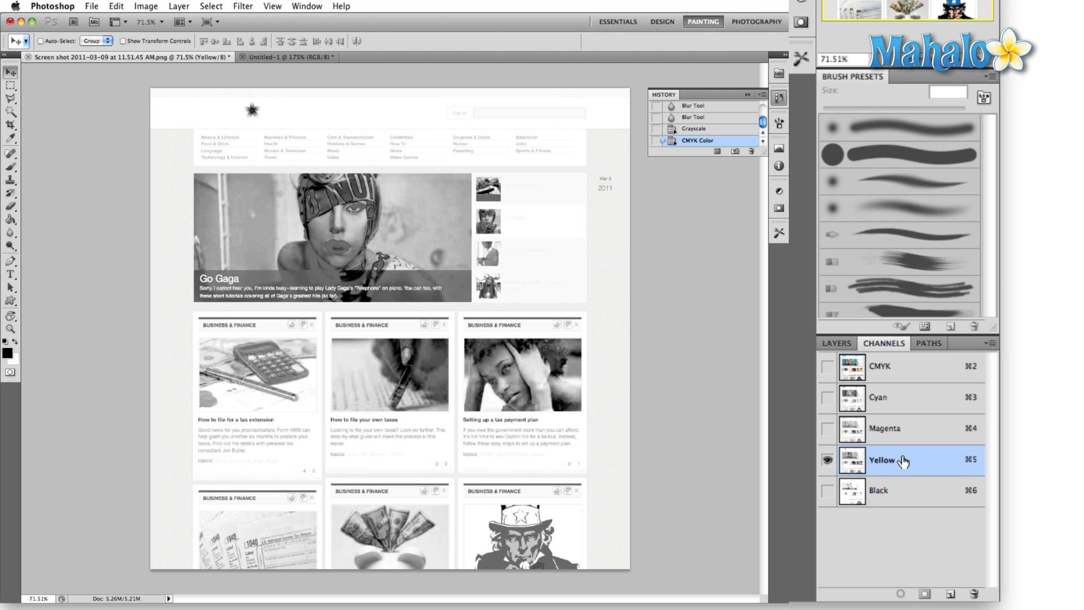
click(905, 428)
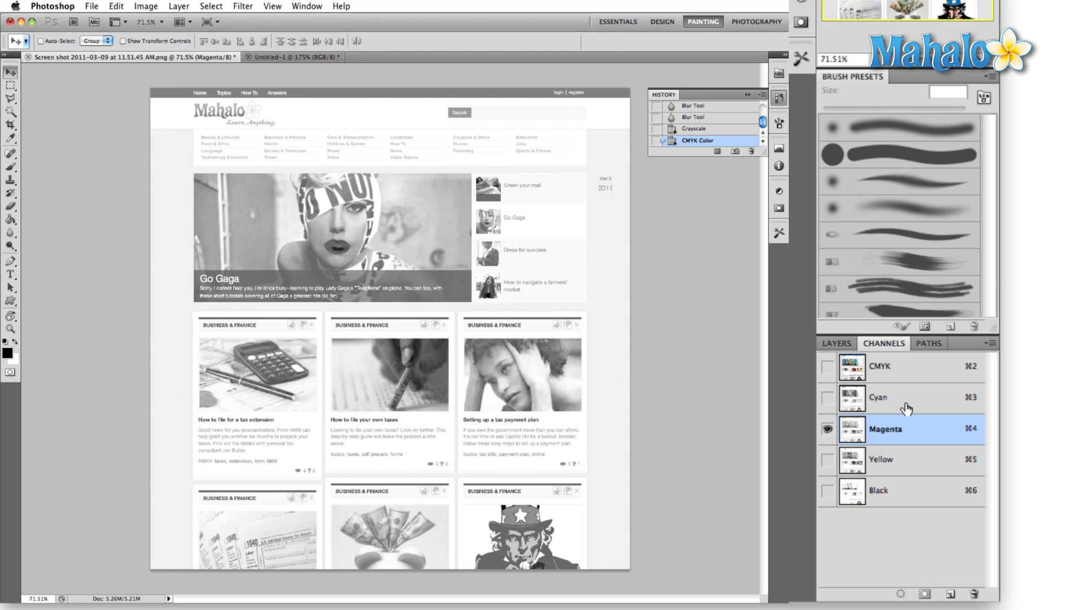
click(906, 398)
key(super+a)
key(super+d)
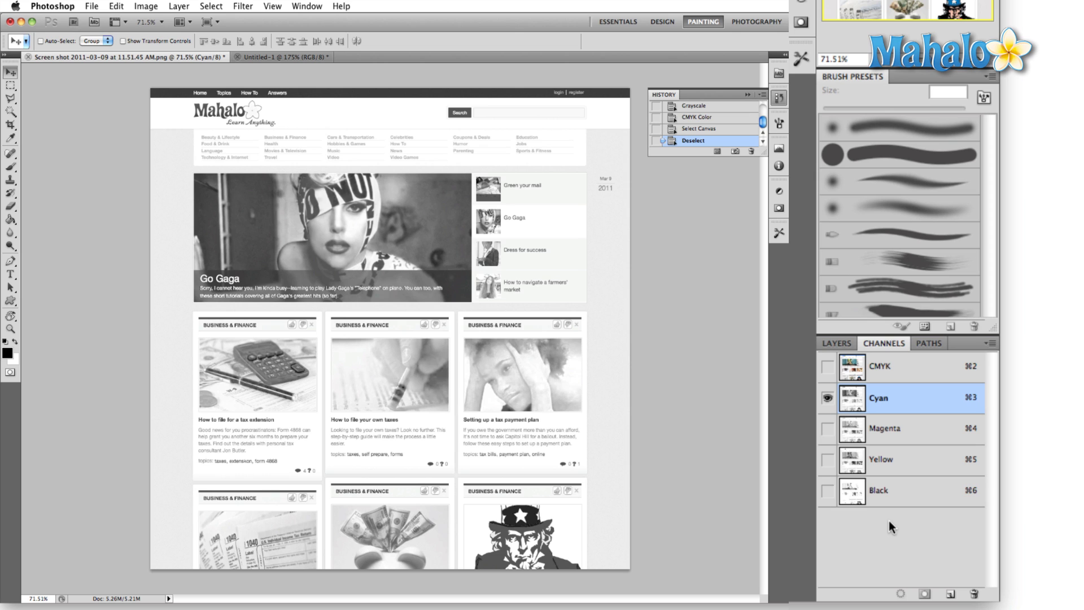
click(828, 428)
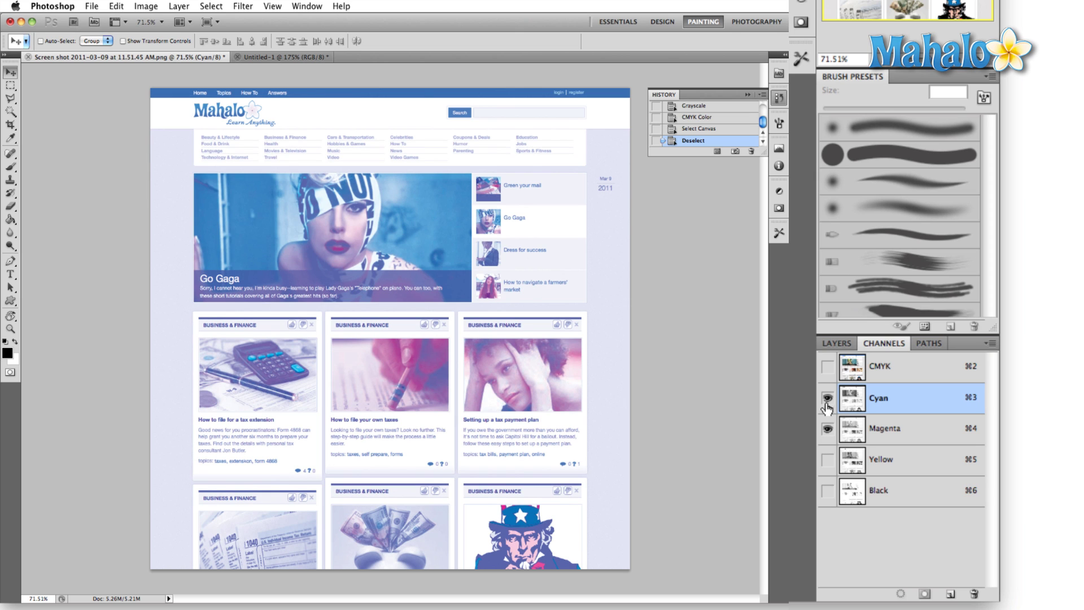
click(827, 459)
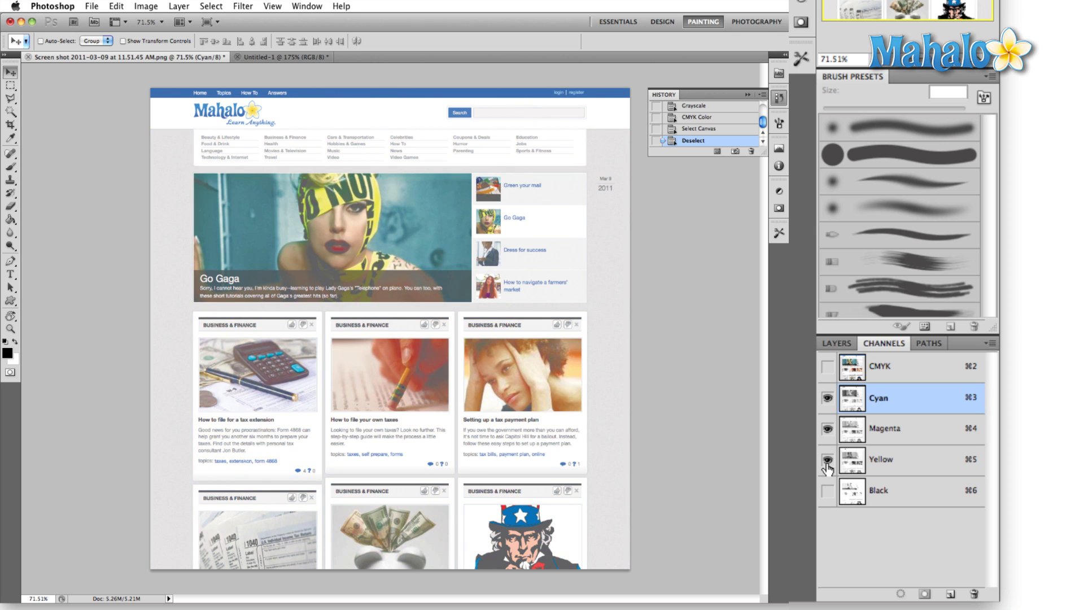
click(827, 491)
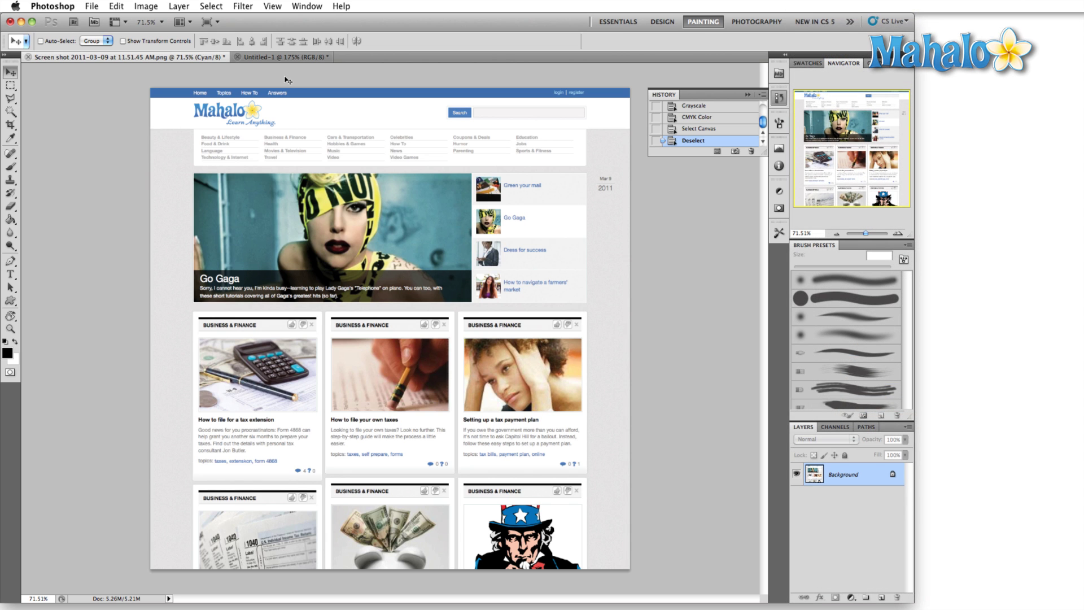
Bring the blank Untitled-1 document forward and make it Grayscale, discarding colour.
click(287, 57)
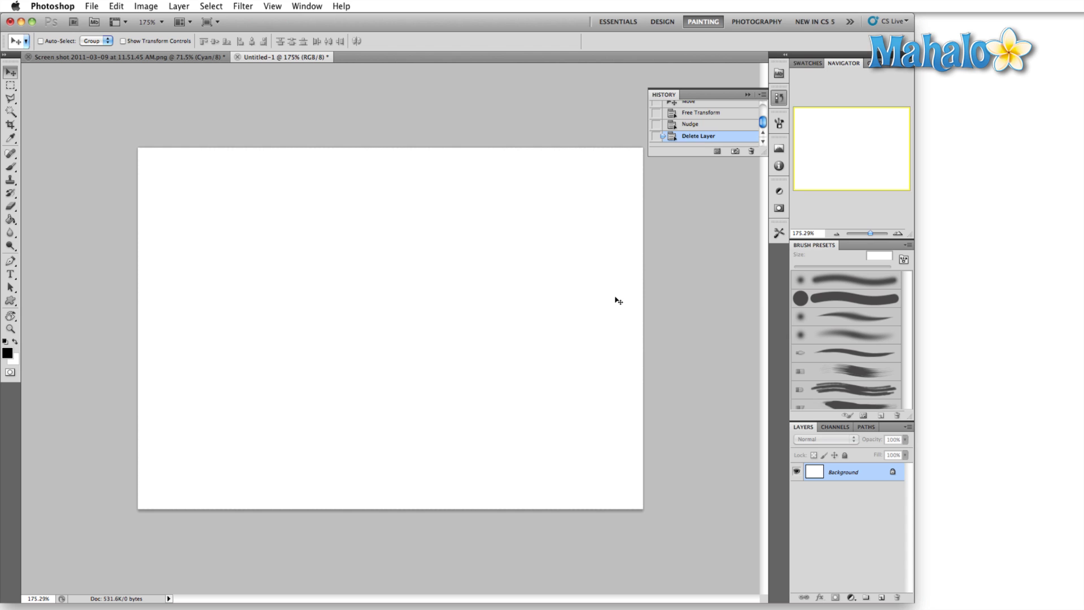
click(145, 7)
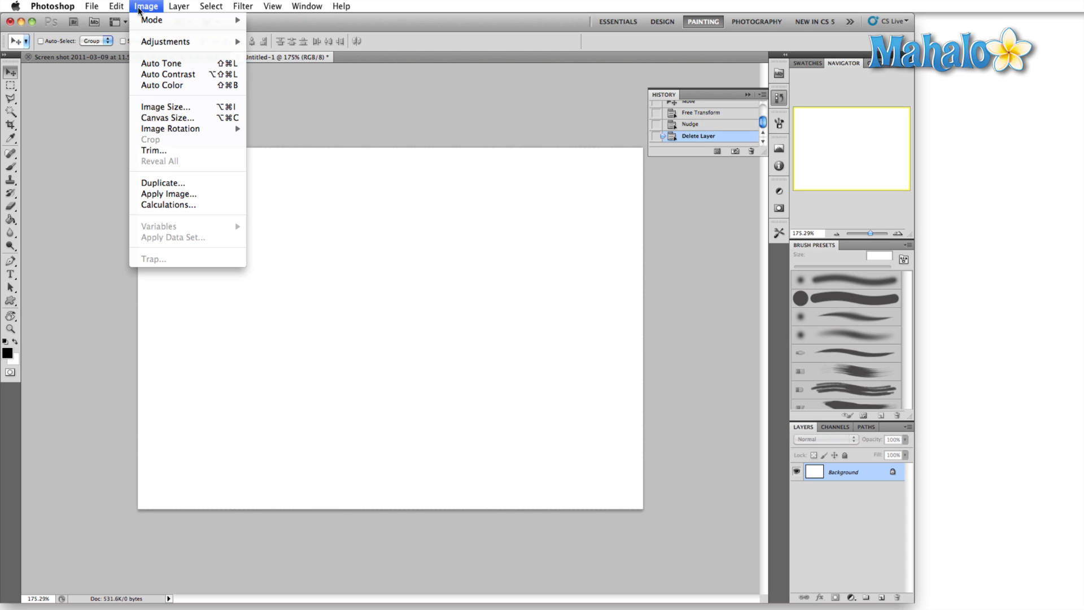
mouse_move(162, 26)
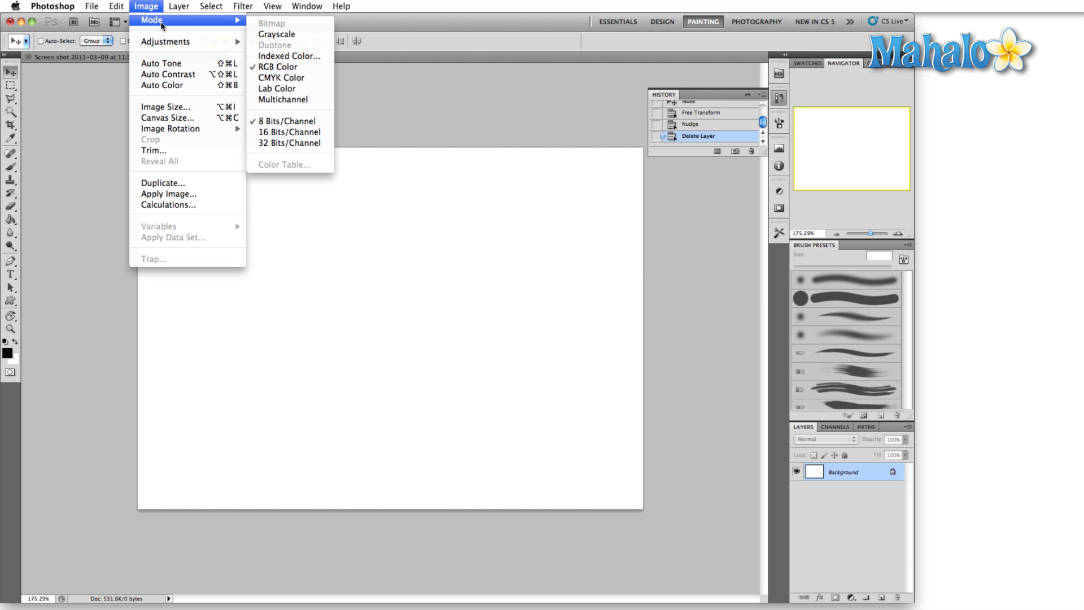
click(288, 35)
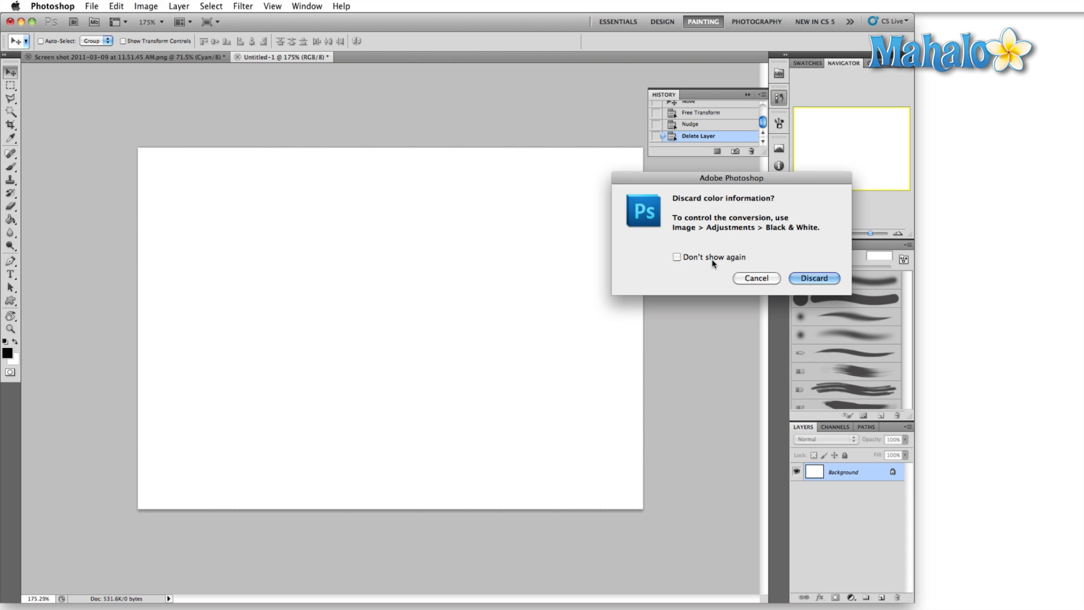
click(814, 278)
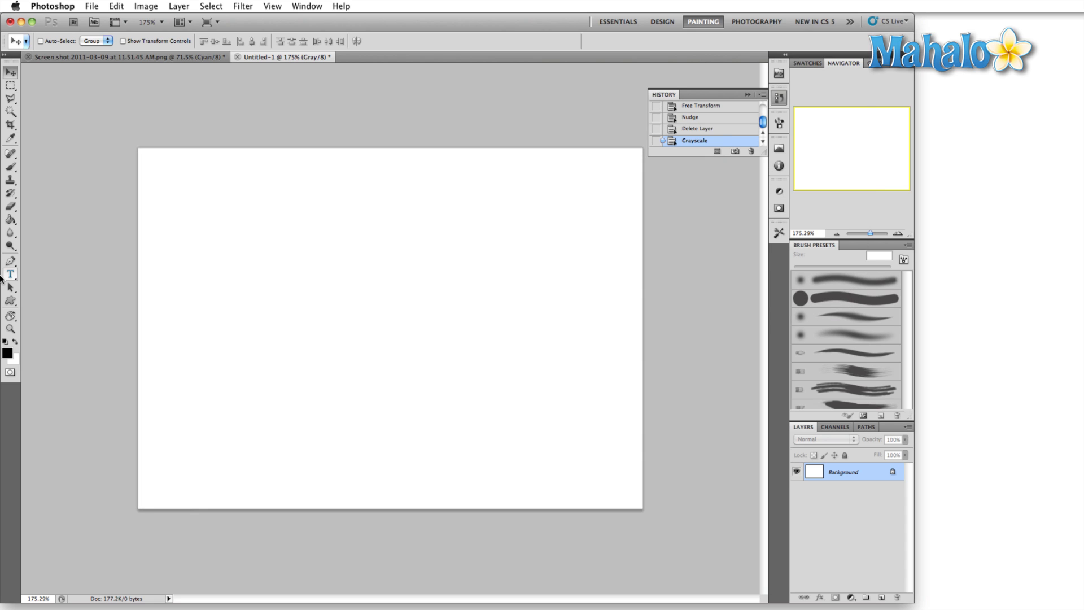
Draw a black chevron custom shape left of centre and rotate it to point downward.
click(10, 301)
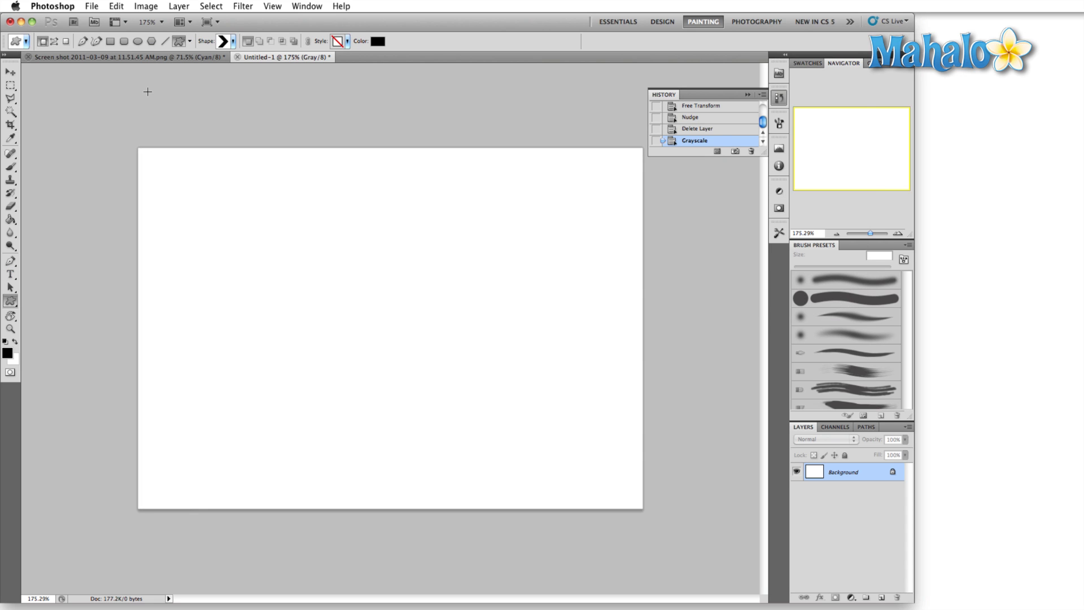
click(229, 42)
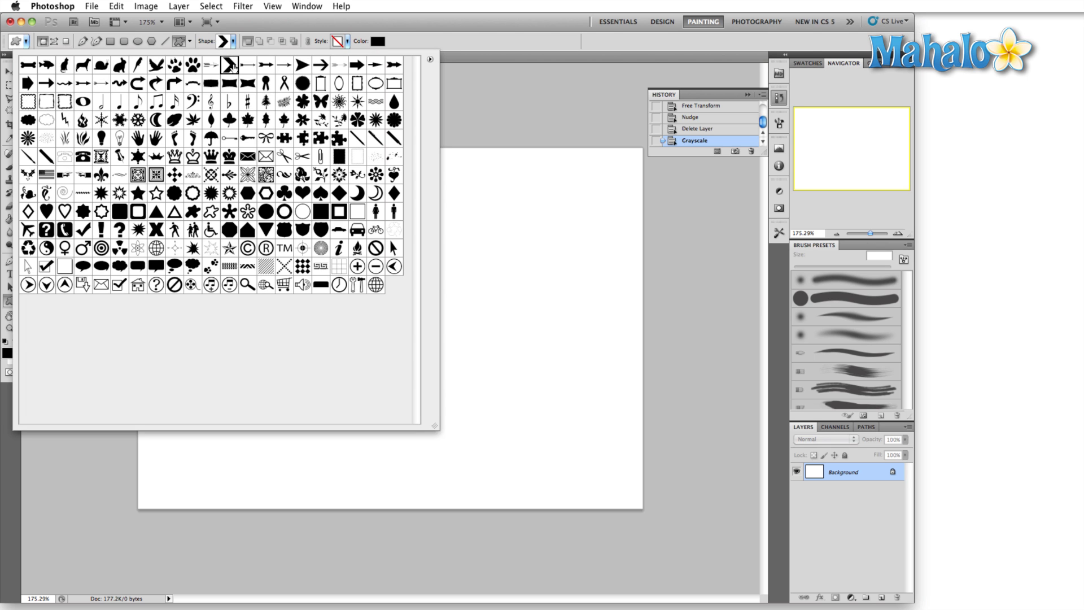
double_click(233, 67)
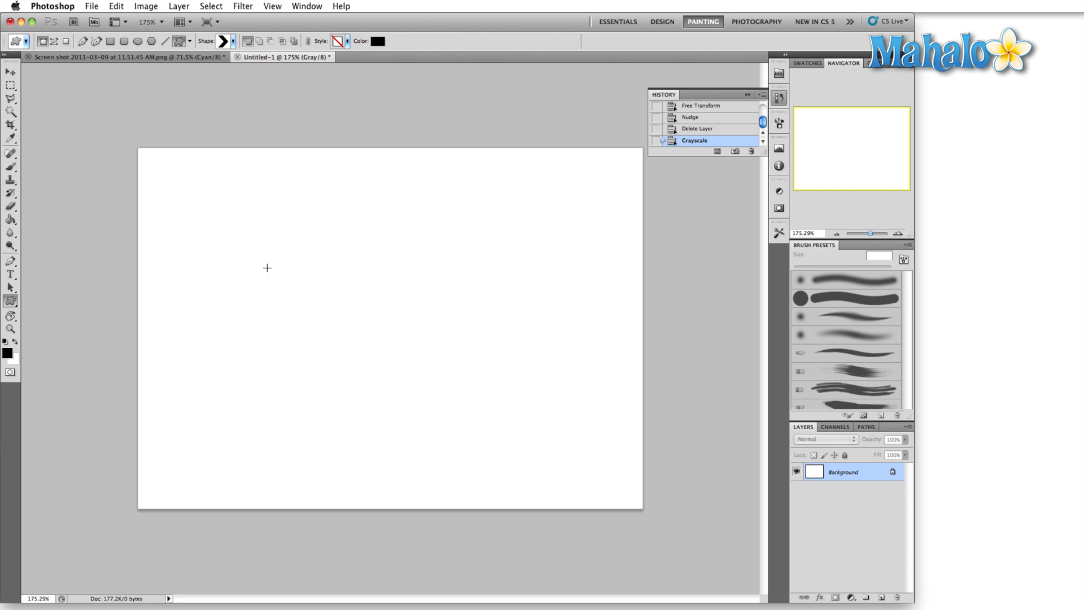
drag(267, 267, 377, 389)
key(super+t)
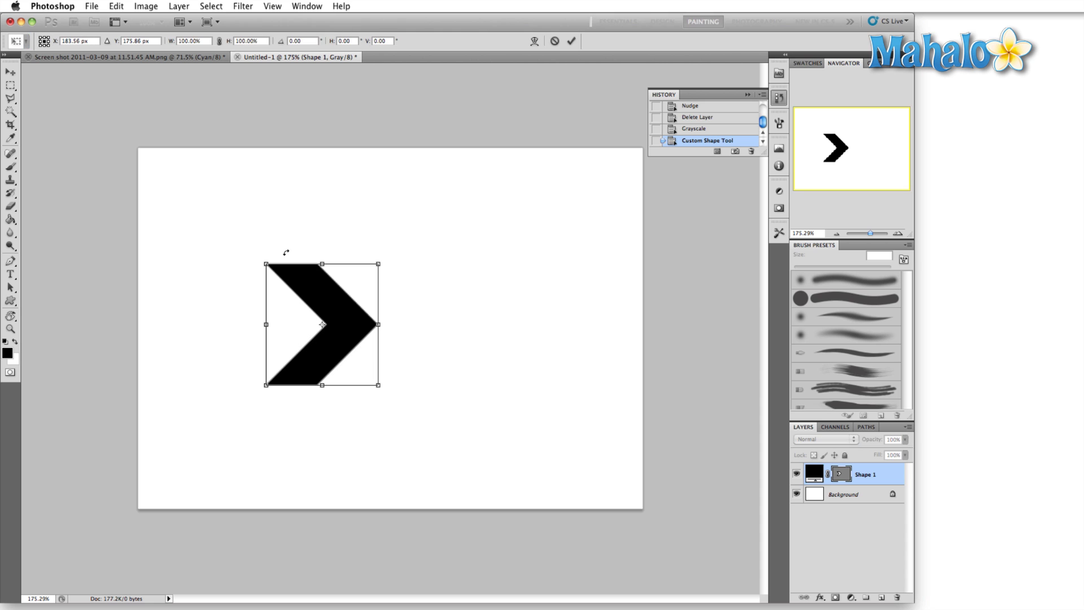
drag(286, 252, 425, 251)
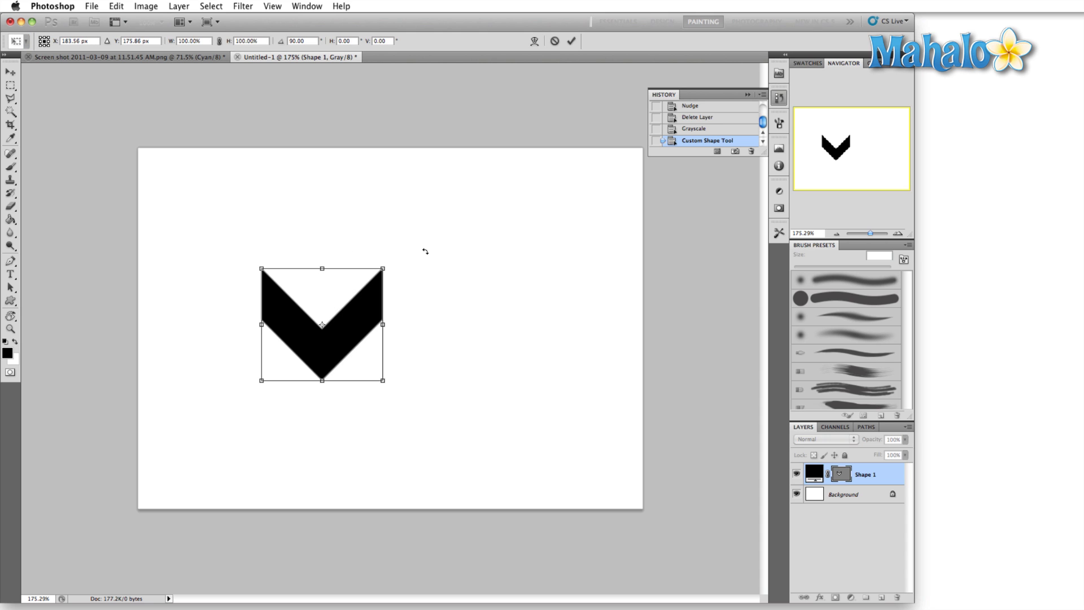
key(Return)
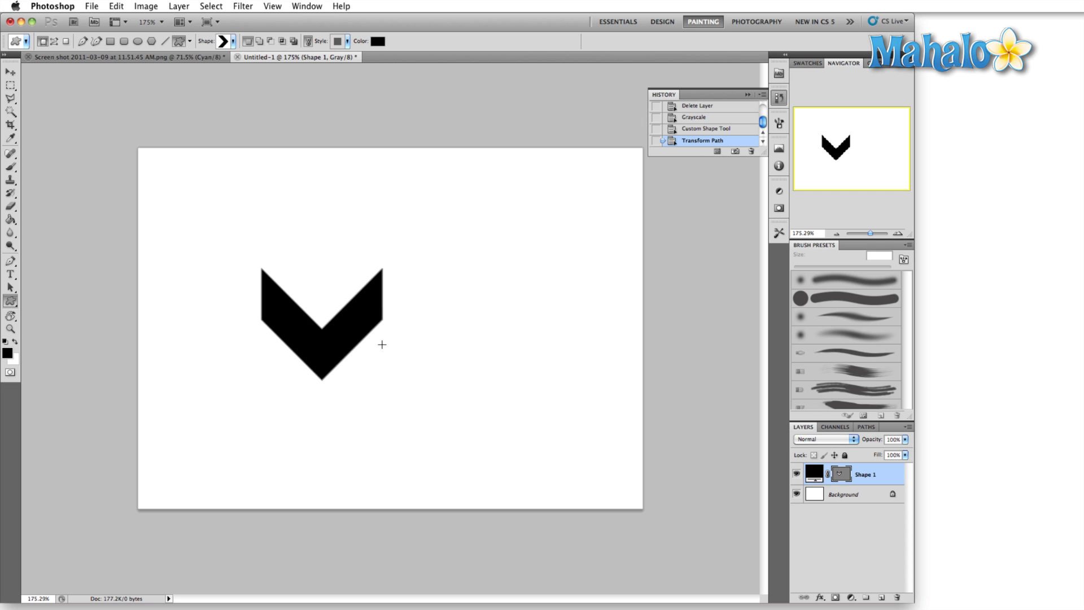
Duplicate the chevron upward, shrink and nest the copy, then shift both chevrons left.
key(v)
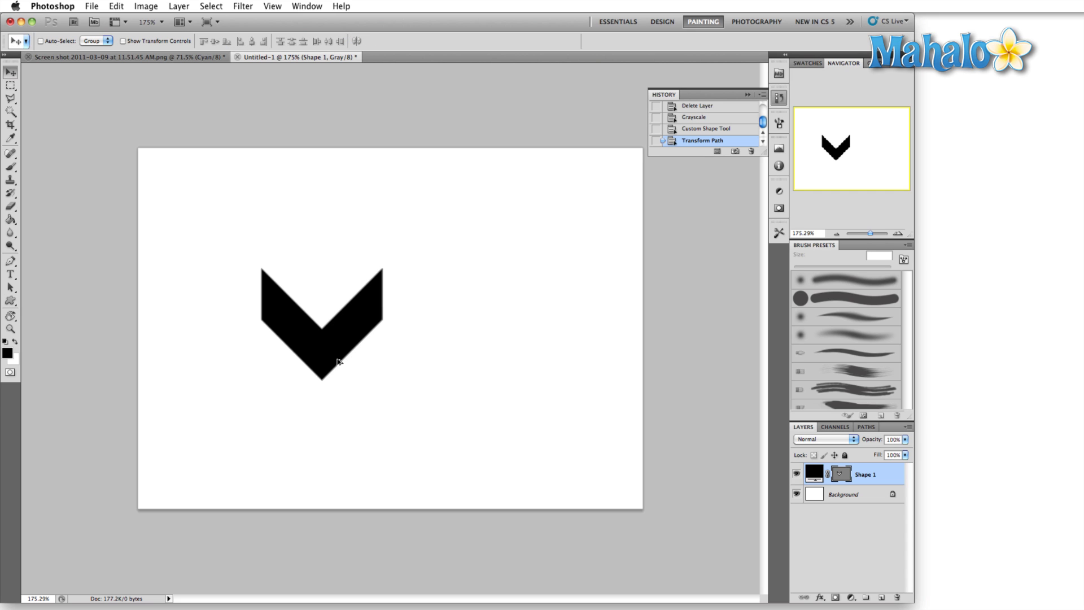
drag(338, 361, 337, 300)
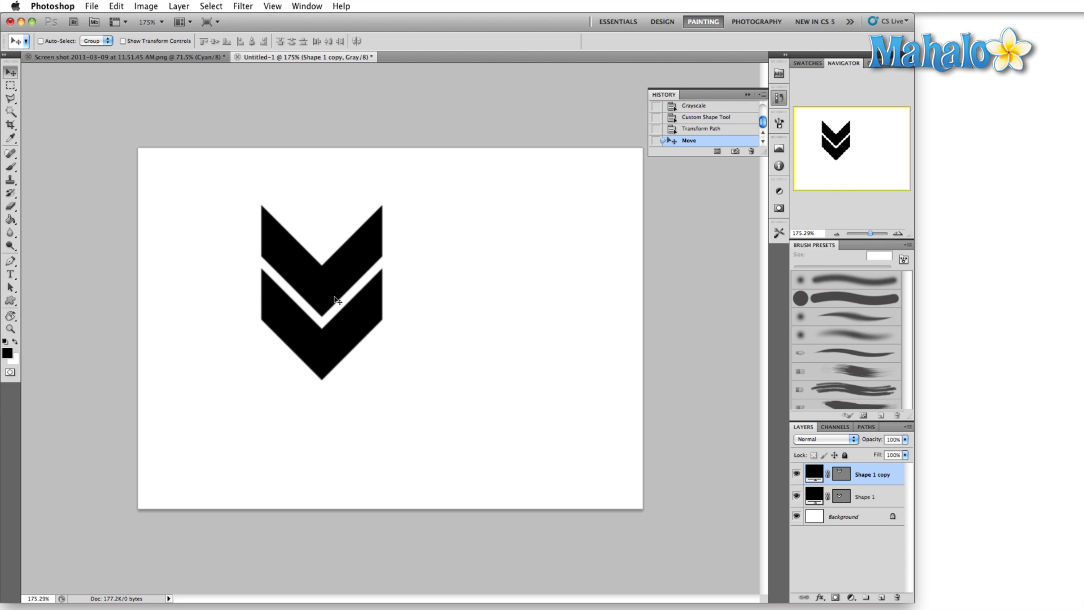
key(ctrl+t)
drag(263, 203, 291, 232)
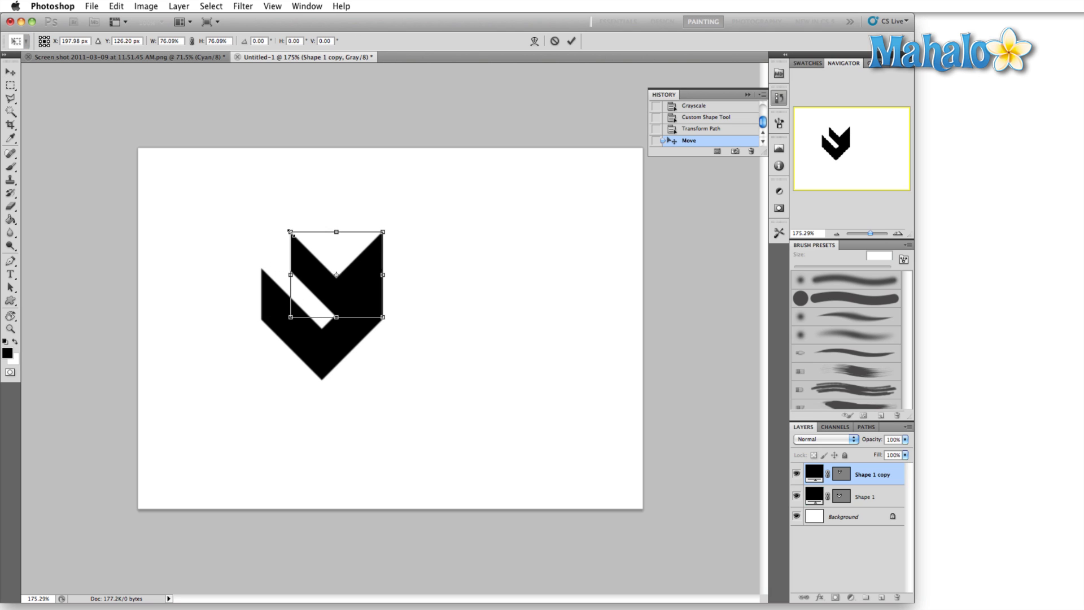
key(Return)
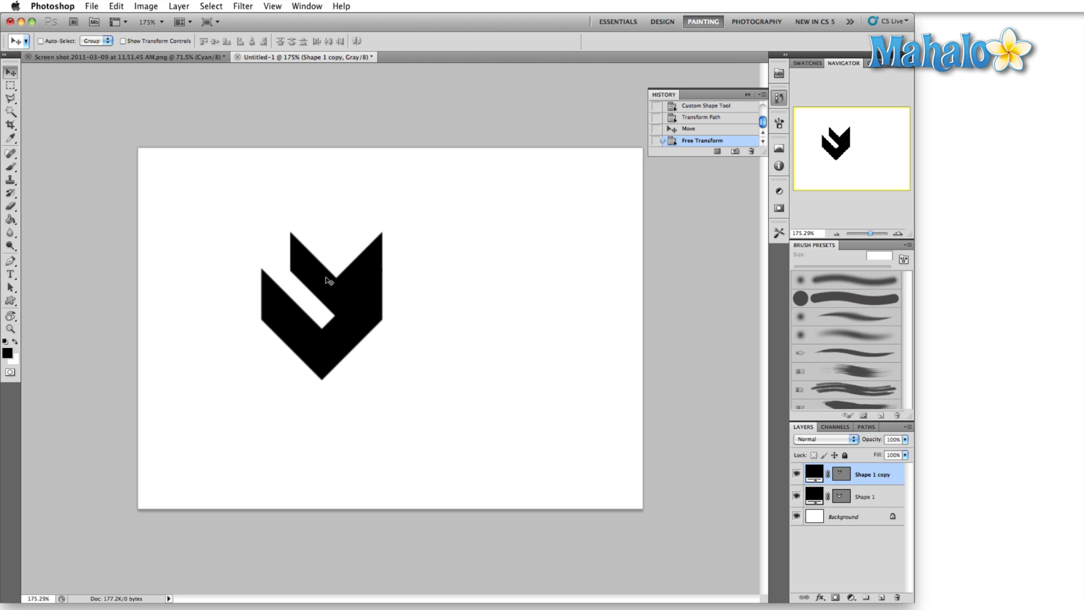
drag(329, 281, 316, 283)
shift+super+click(351, 348)
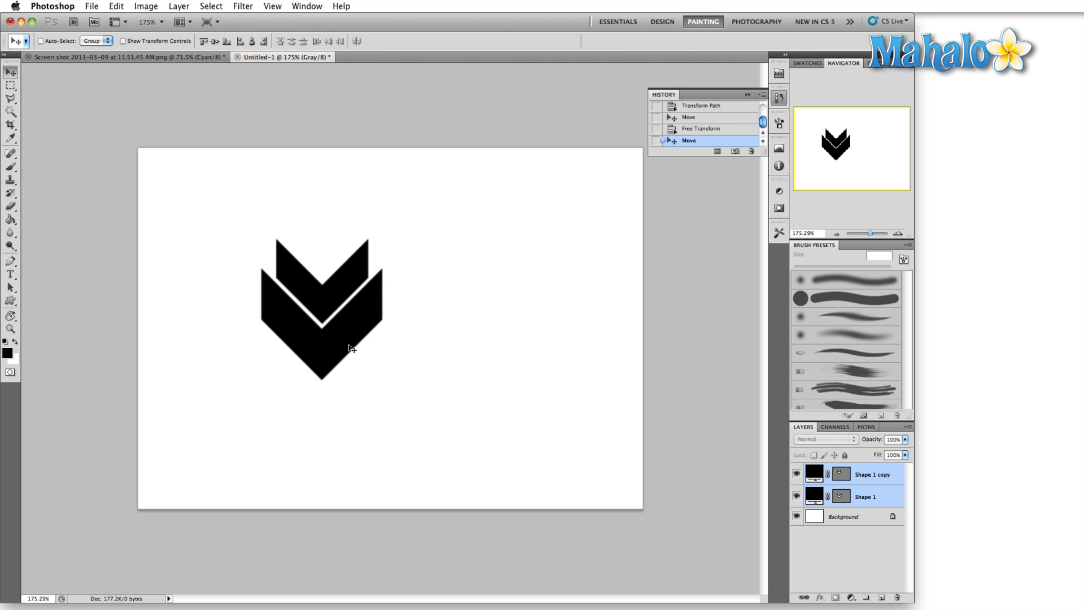
drag(351, 348, 310, 341)
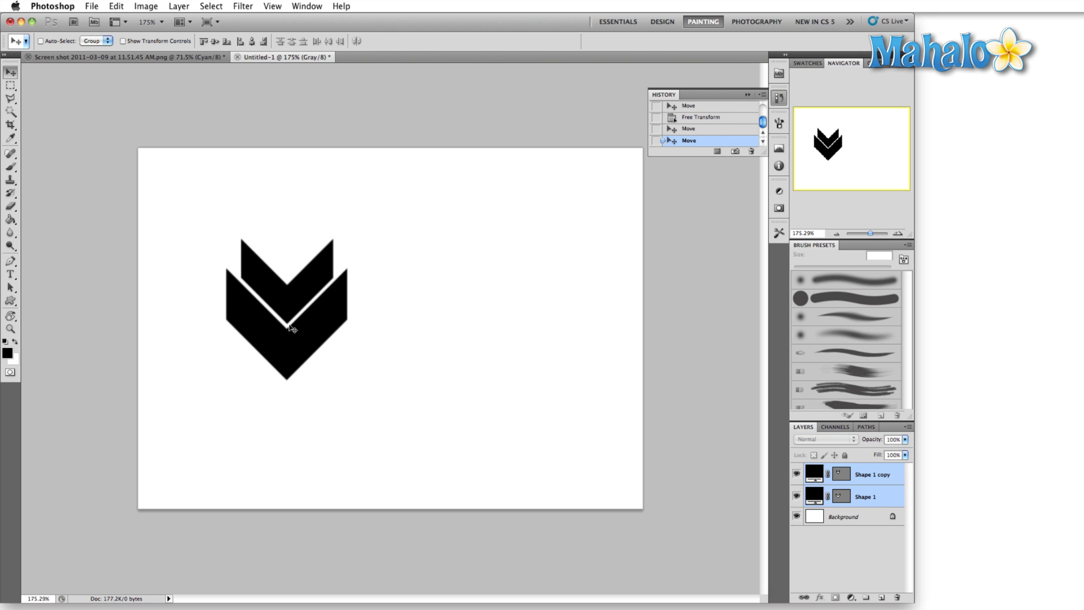
Add the text 'ECTOR' to the right of the chevrons.
key(t)
click(370, 306)
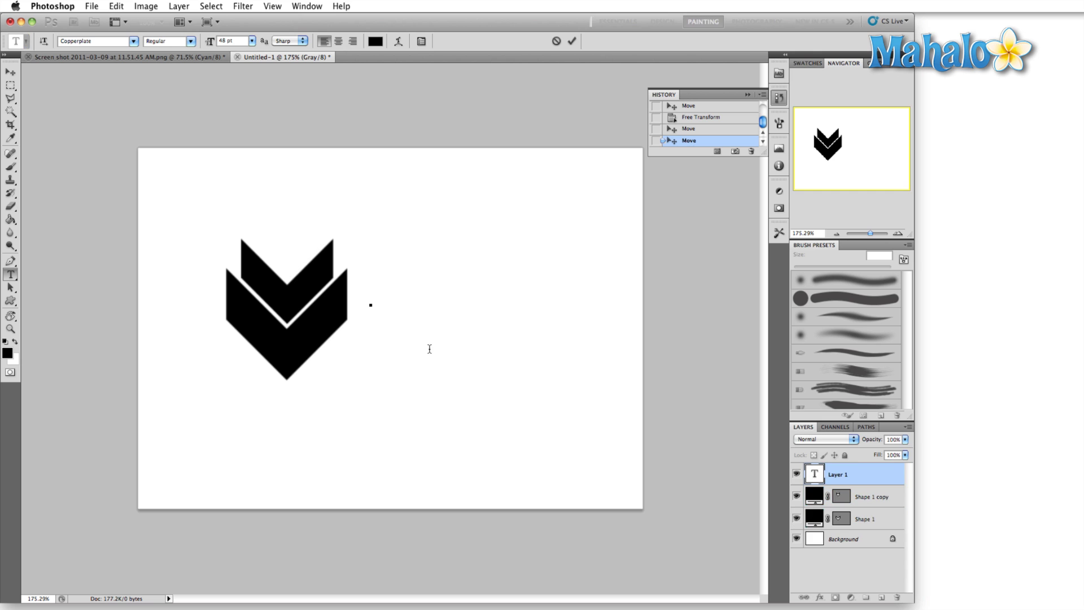
text(ECT)
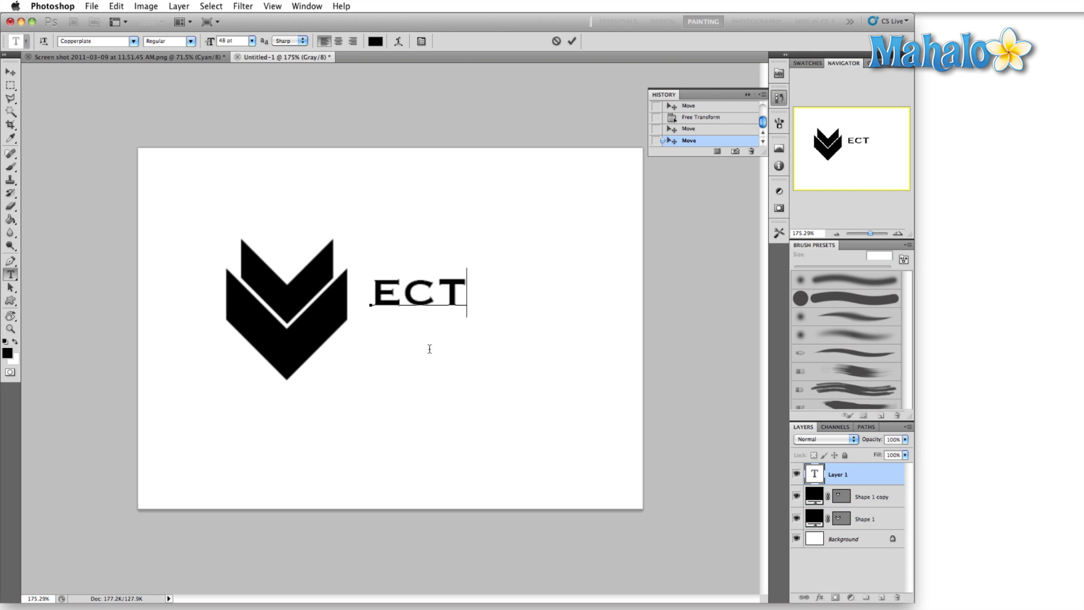
text(OR)
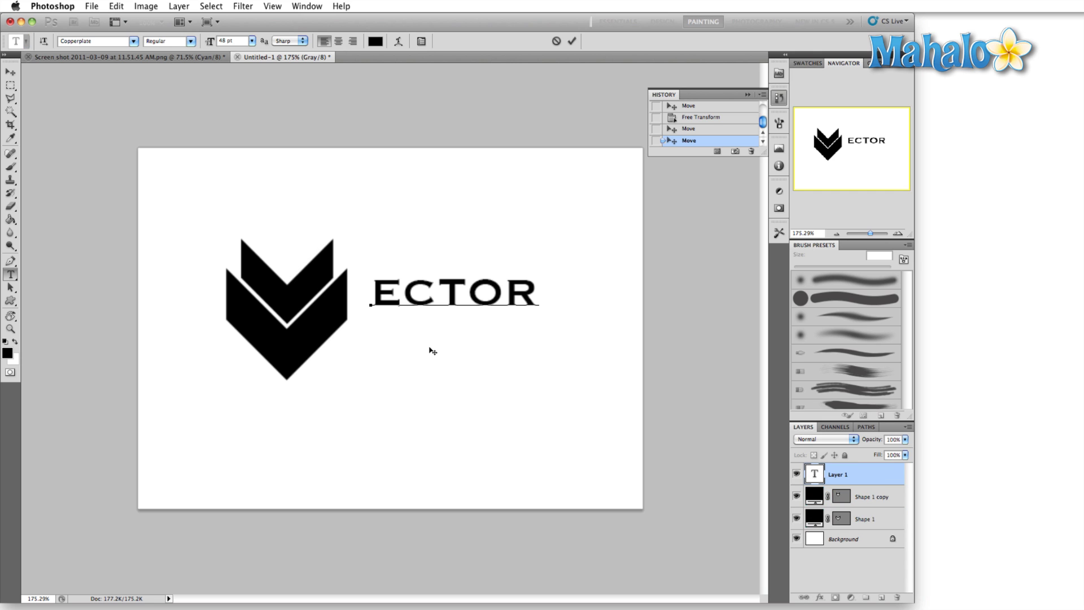
click(10, 72)
Duplicate the ECTOR line below and change the copy's text to 'IMAGEWORKS'.
drag(410, 306, 378, 338)
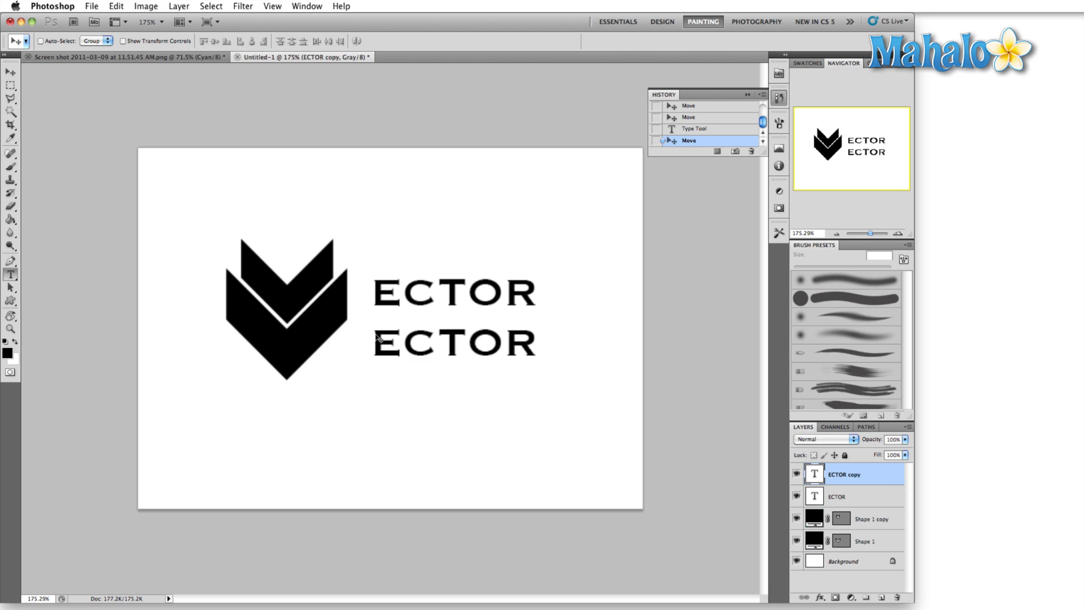
double_click(378, 337)
text(I)
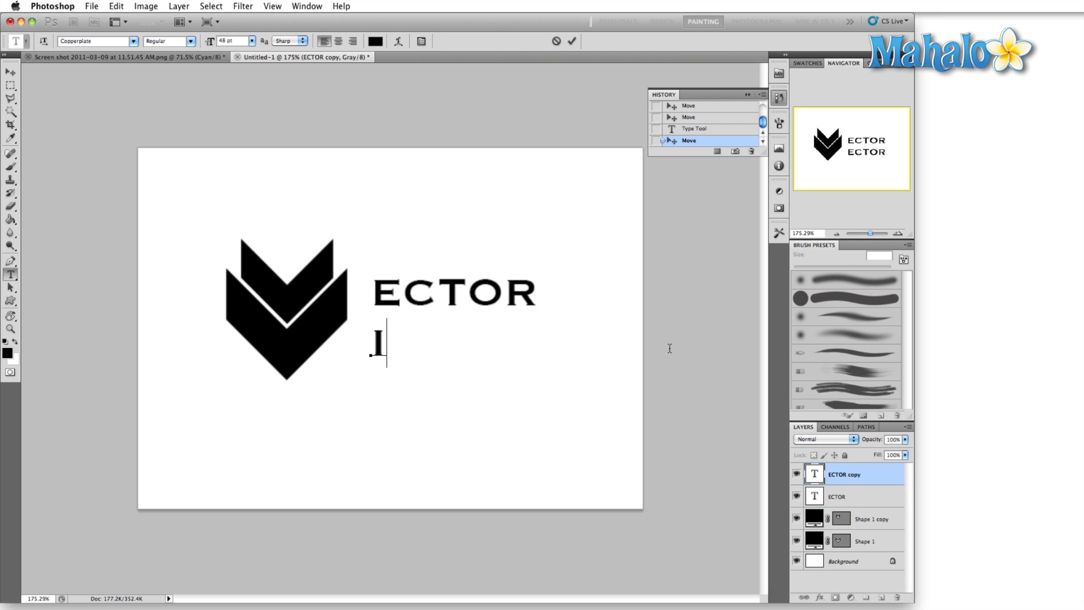
text(AG)
text(MAGE)
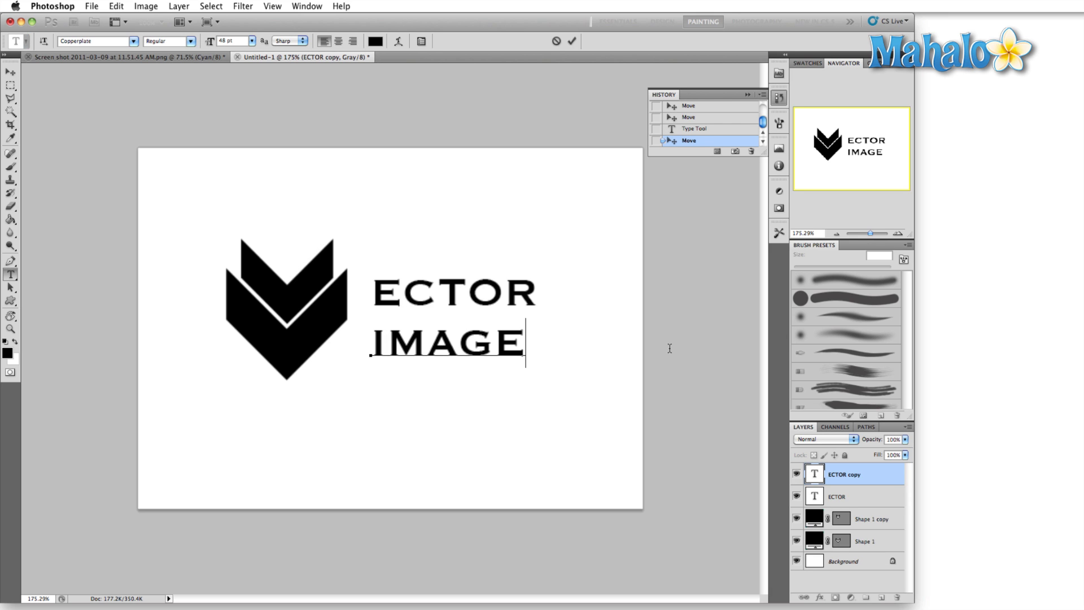
text(WORS)
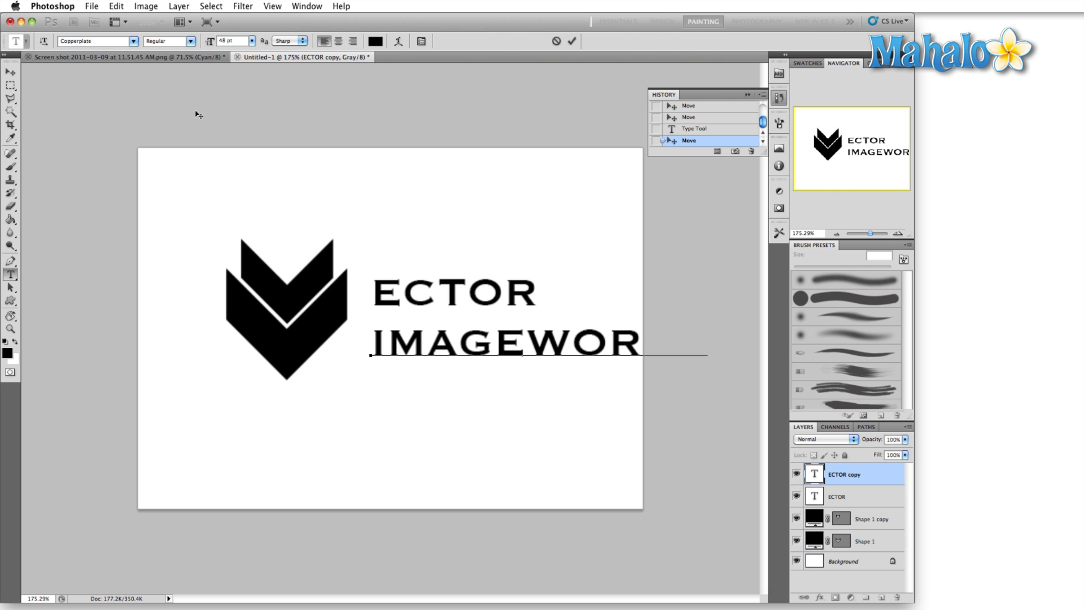
click(9, 72)
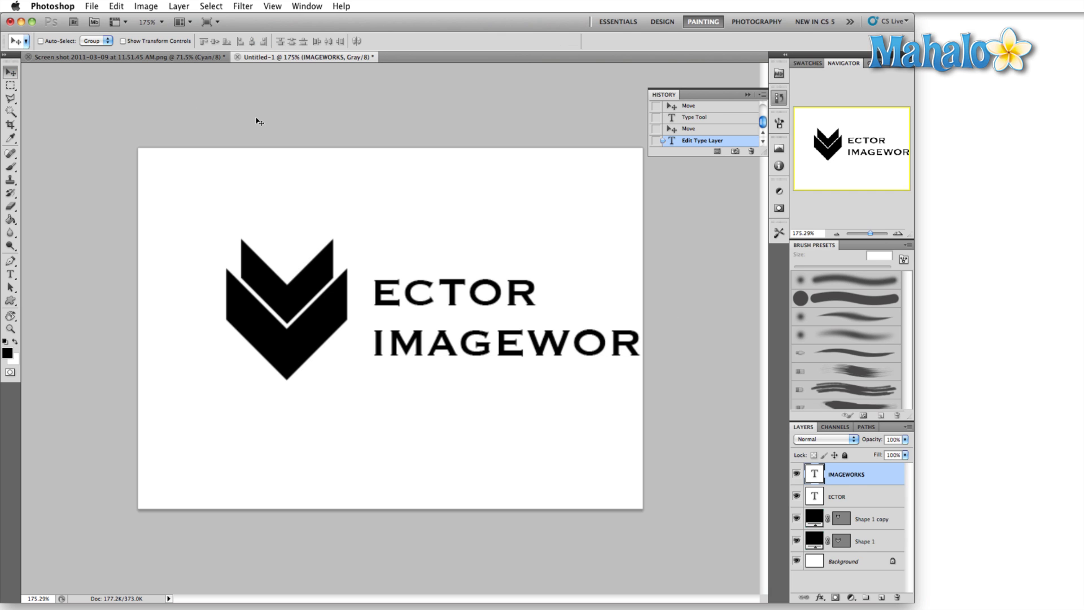
key(super+t)
Shrink IMAGEWORKS to fit under ECTOR and set ECTOR in the Trajan Pro font.
drag(707, 367, 502, 322)
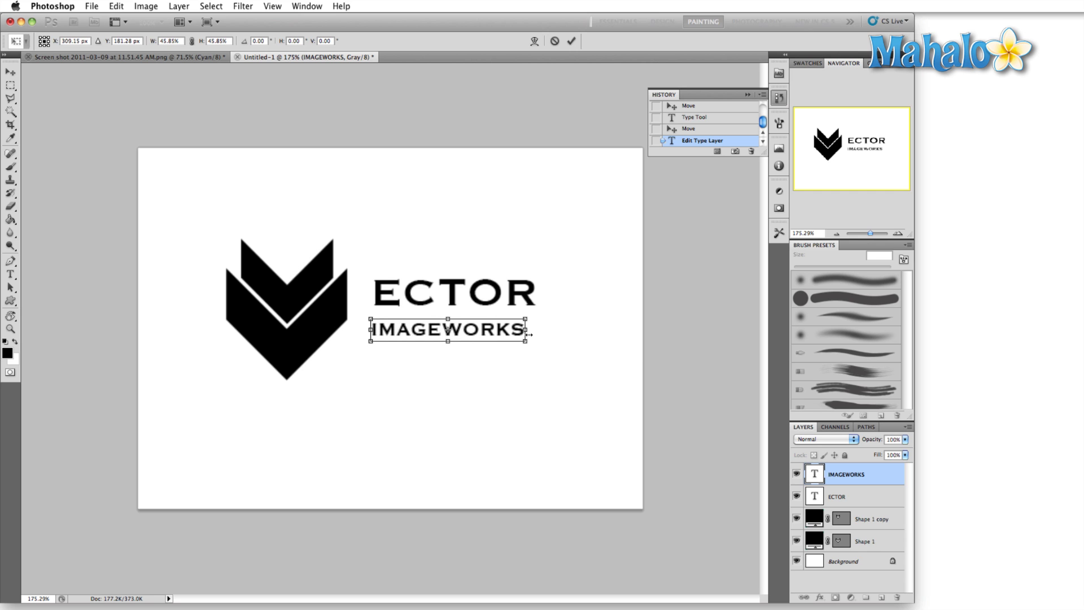
key(Return)
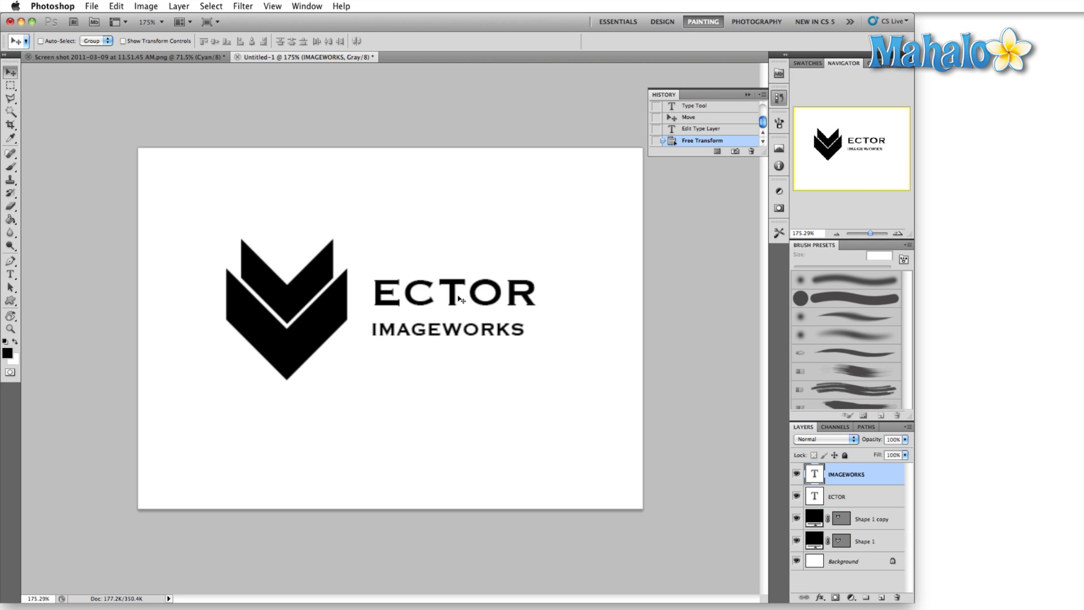
right_click(452, 295)
click(479, 299)
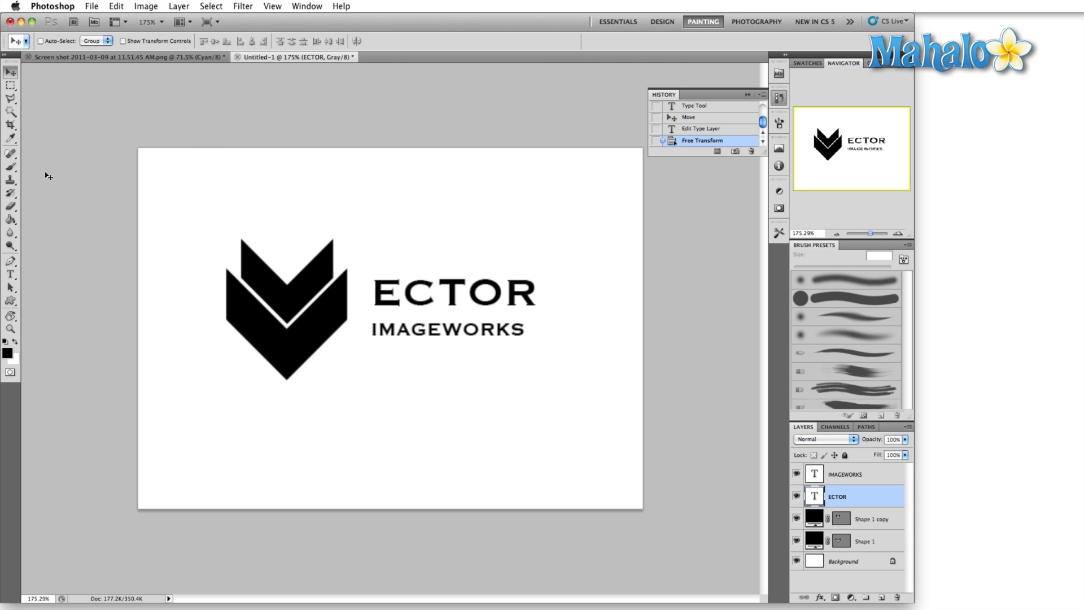
key(t)
click(132, 42)
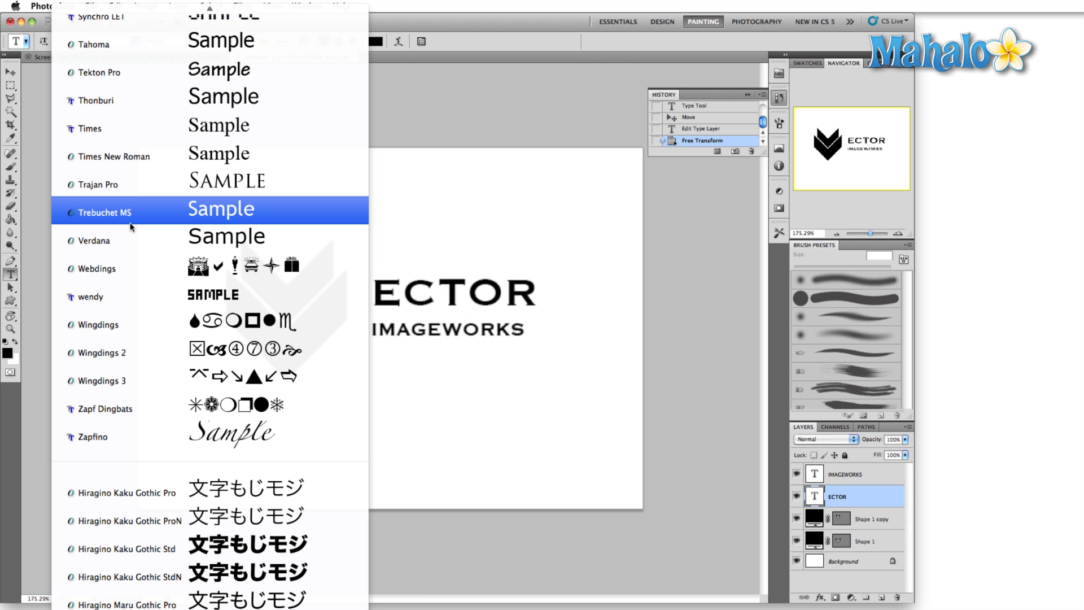
click(133, 176)
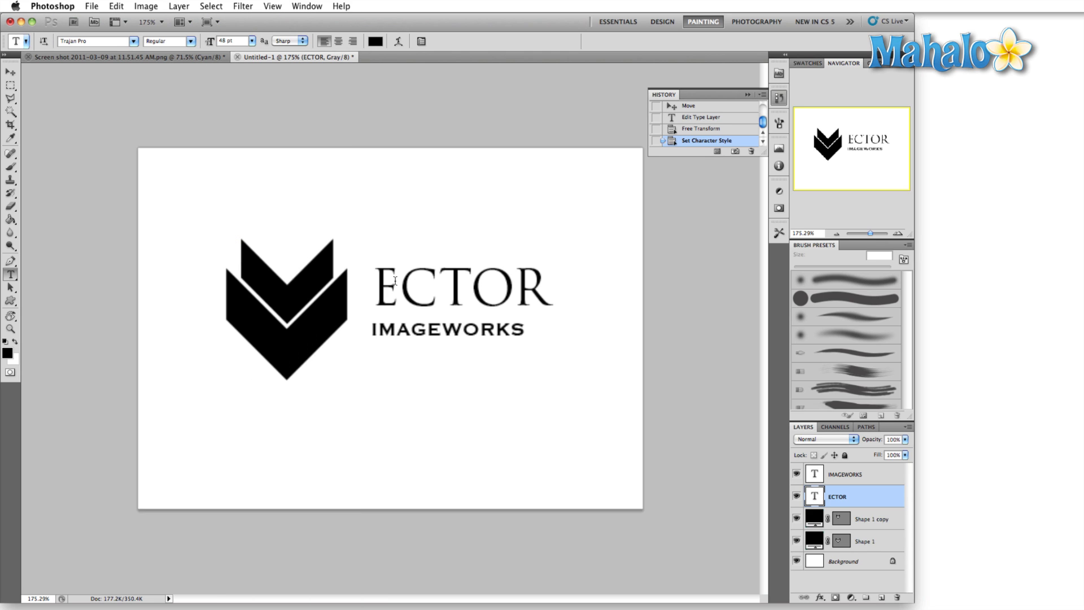
Move ECTOR against the chevrons to read VECTOR and stretch IMAGEWORKS to span beneath it.
key(v)
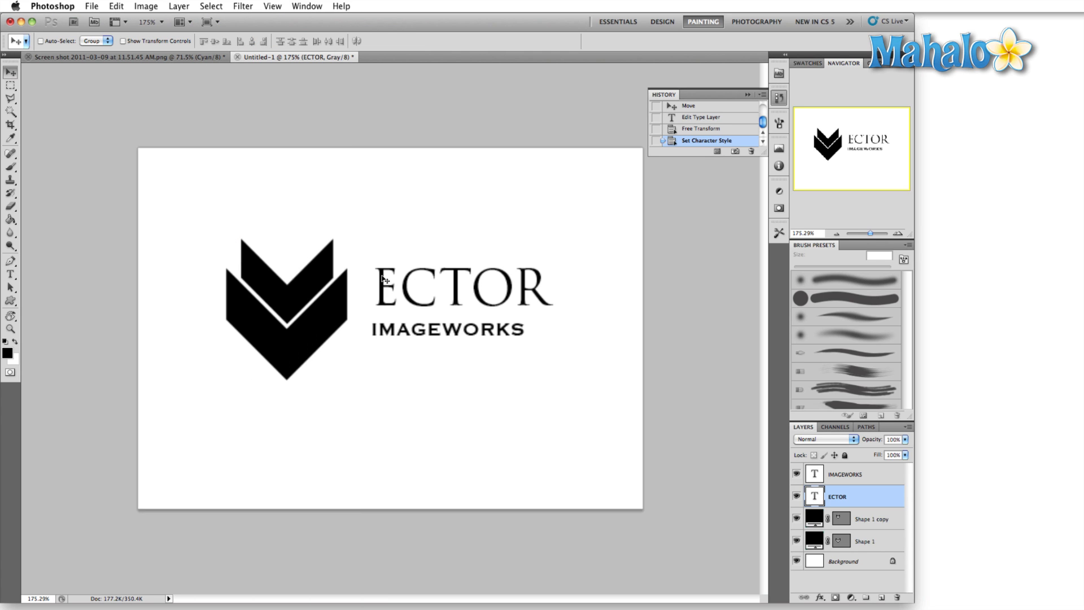
right_click(383, 277)
click(397, 280)
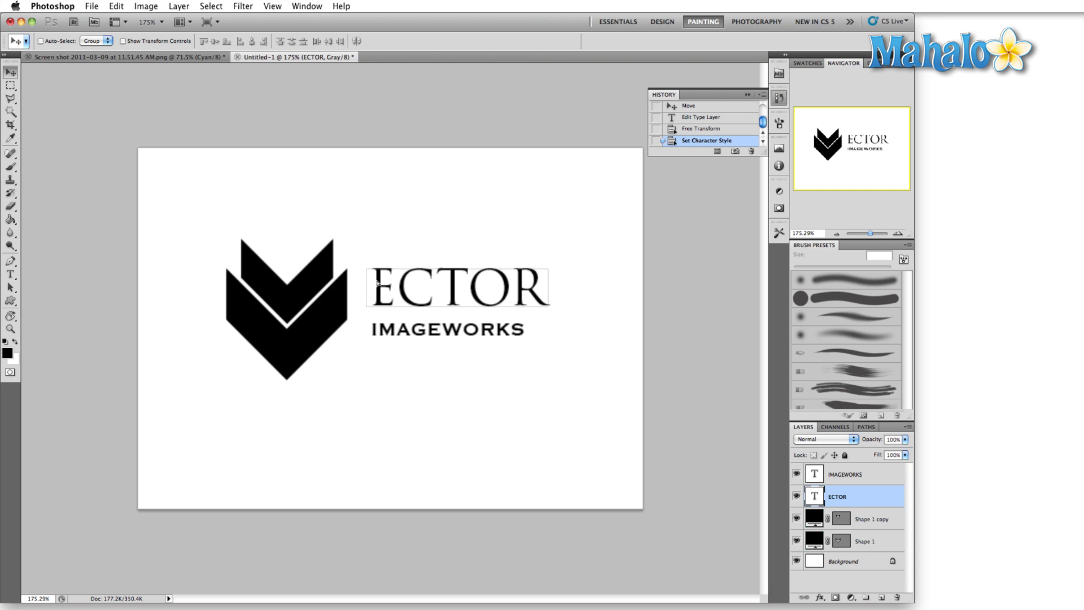
drag(377, 283, 359, 295)
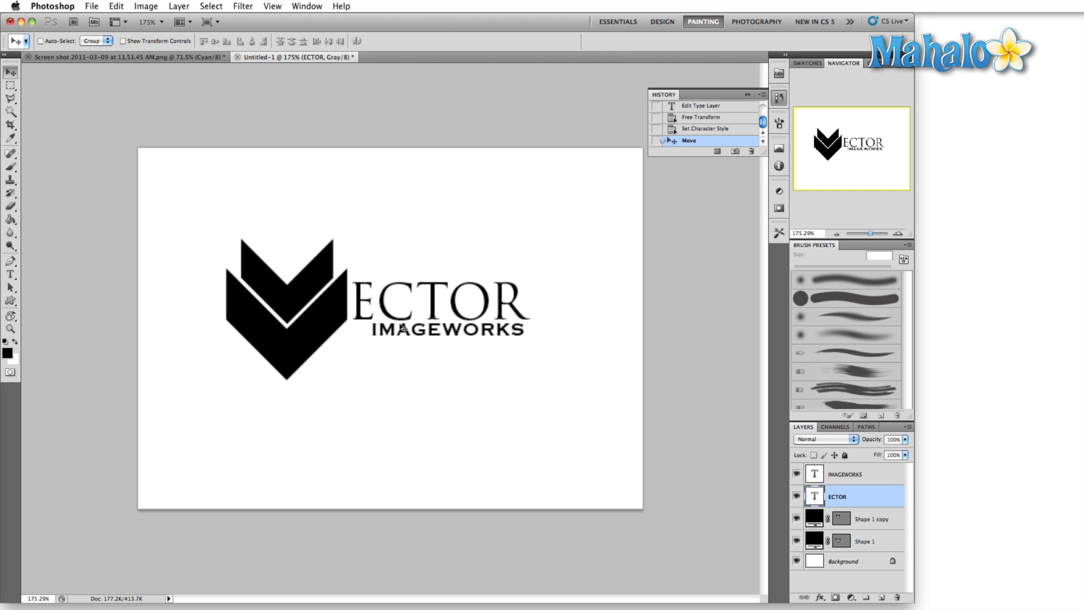
right_click(394, 329)
click(397, 330)
key(super+t)
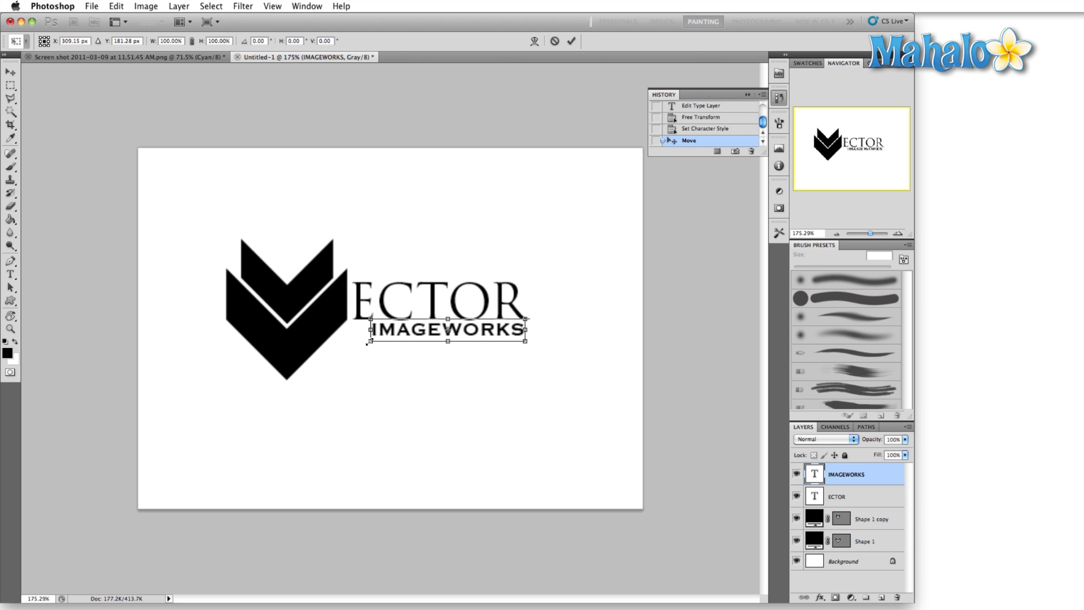
drag(368, 342, 347, 357)
drag(520, 346, 529, 346)
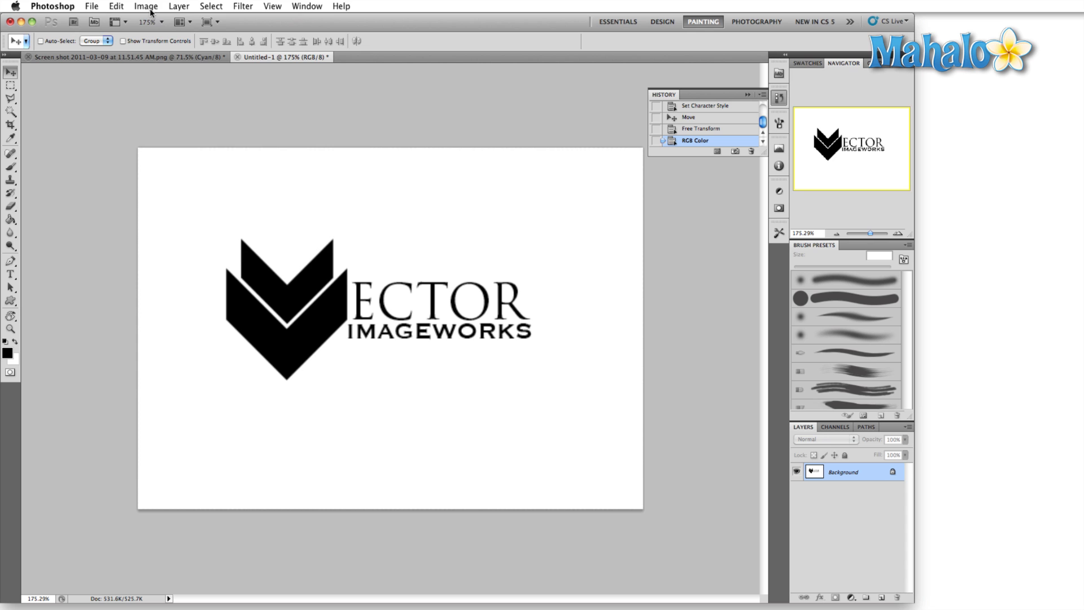
Colorize the logo red in Hue/Saturation with Saturation 100 and Lightness +40.
click(148, 7)
mouse_move(150, 49)
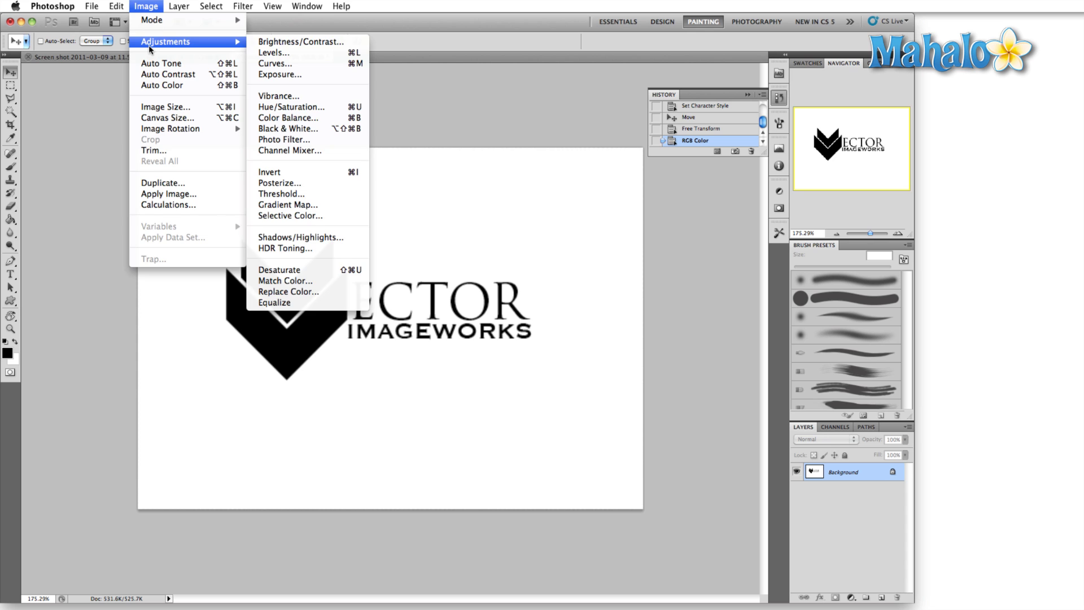
click(314, 112)
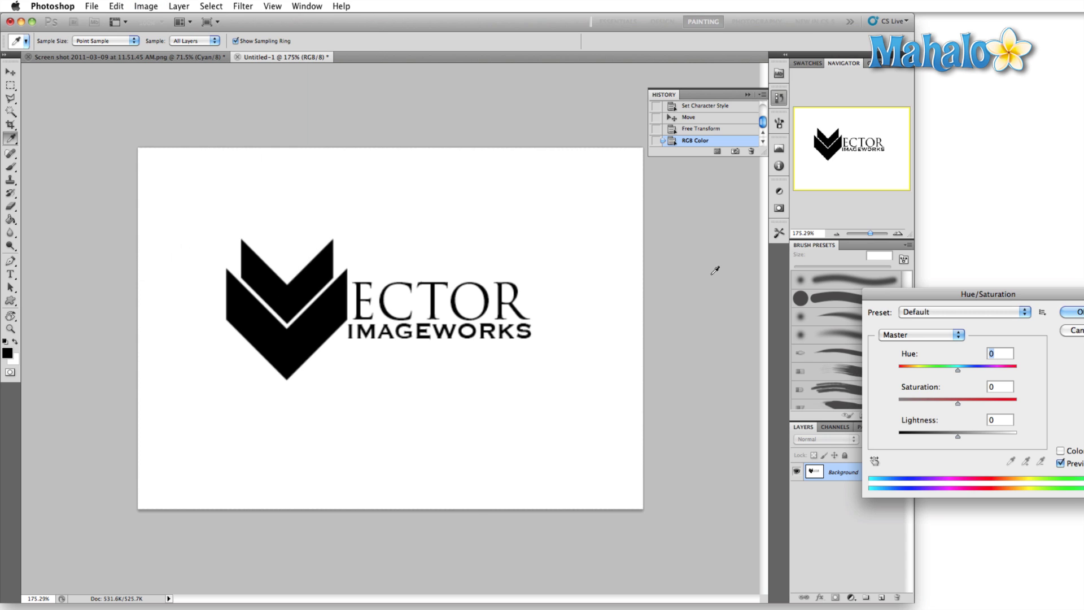
click(1060, 451)
drag(990, 305, 689, 257)
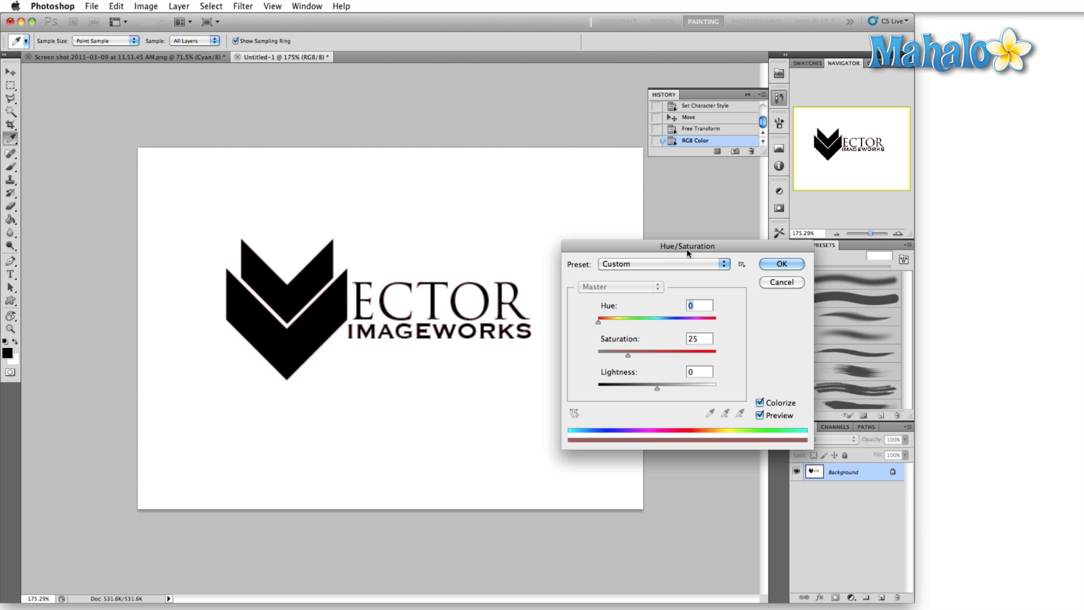
drag(626, 358, 720, 354)
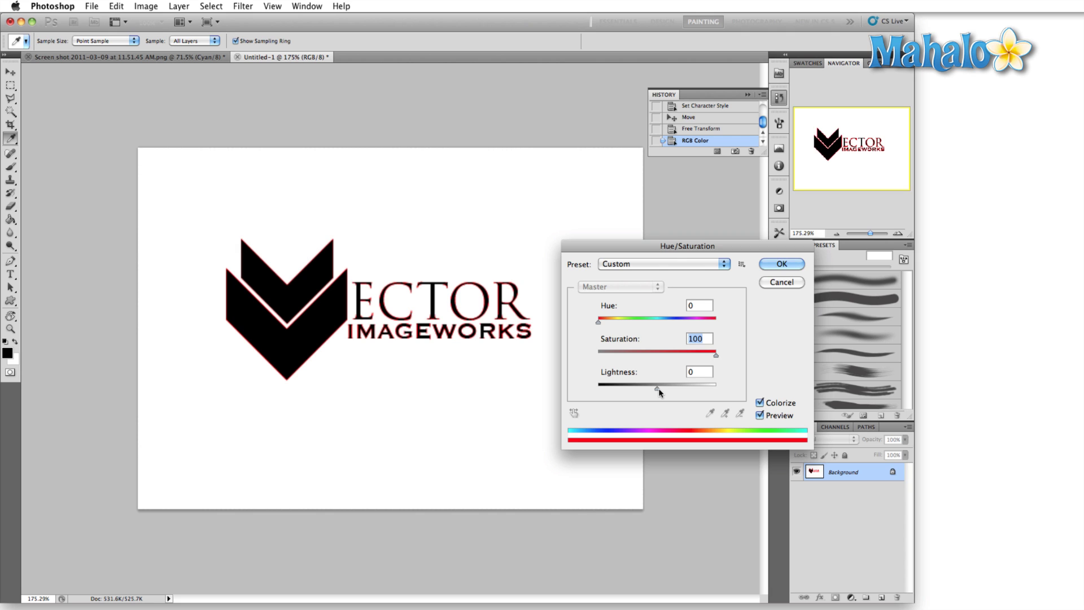
drag(658, 389, 783, 393)
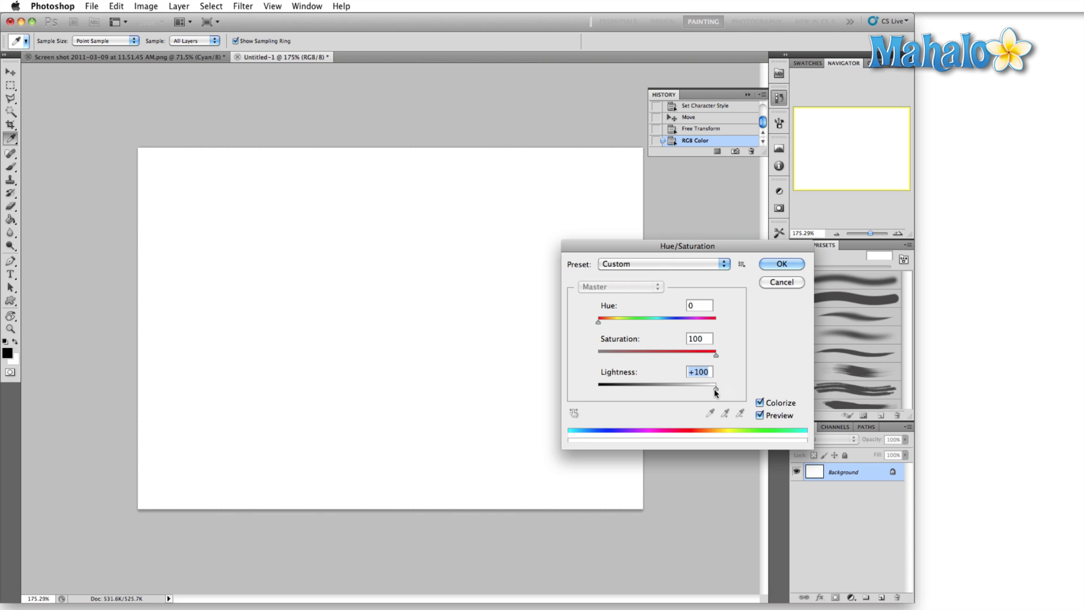
drag(715, 390, 680, 388)
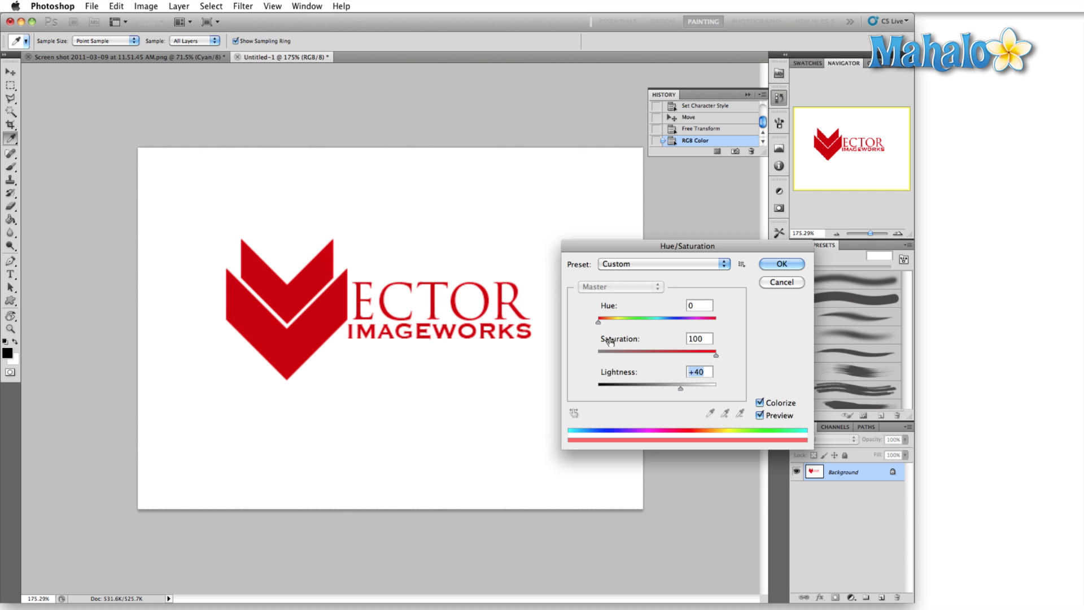